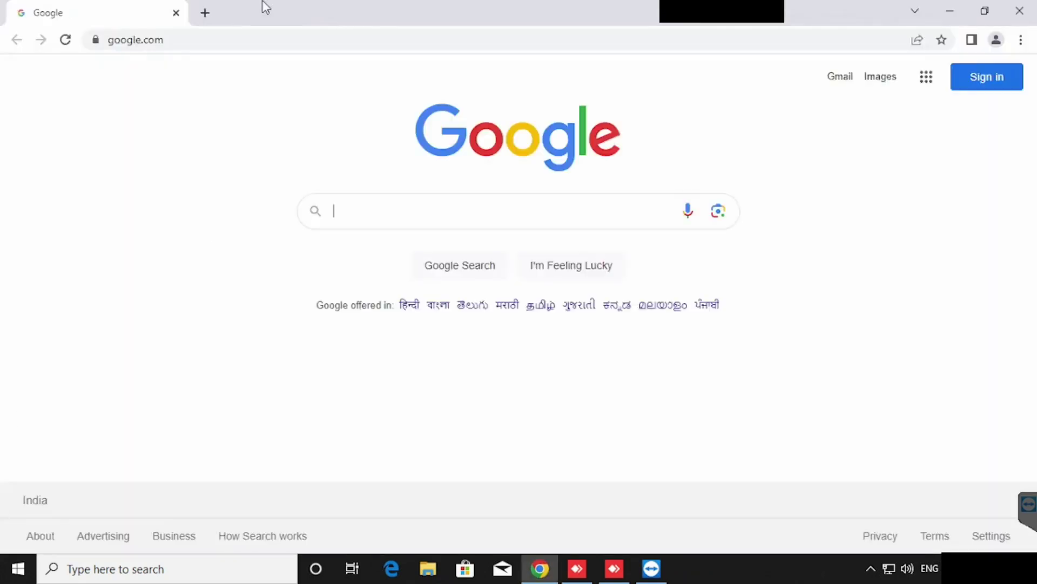
Log in to the router at 192.168.1.1 with the username, password and verification code, then view WAN Connection Info.
{"action": "left_click", "coordinate": [169, 39]}
{"action": "type", "text": "192.168.1."}
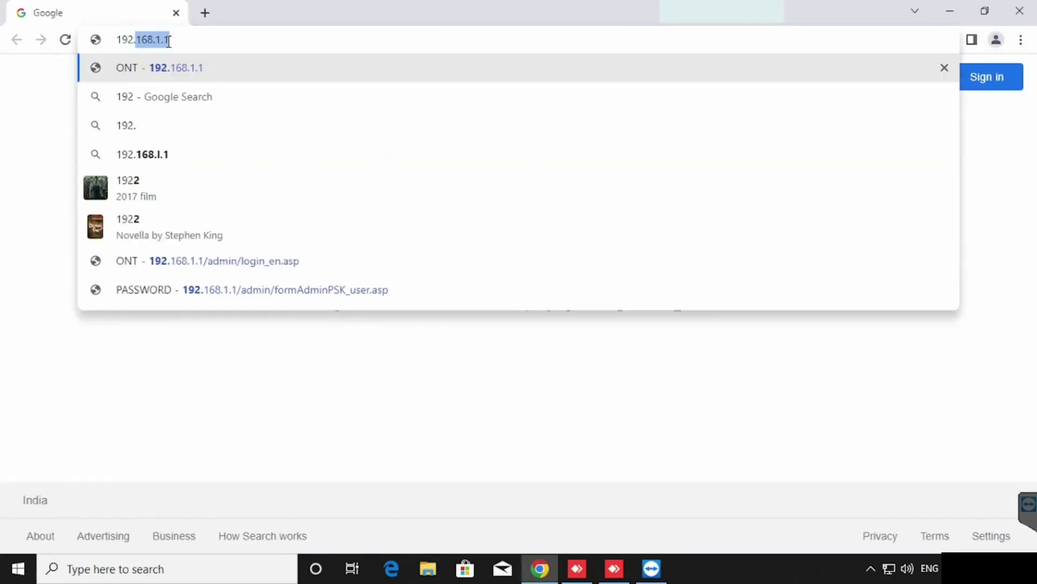
{"action": "type", "text": "1"}
{"action": "key", "text": "Return"}
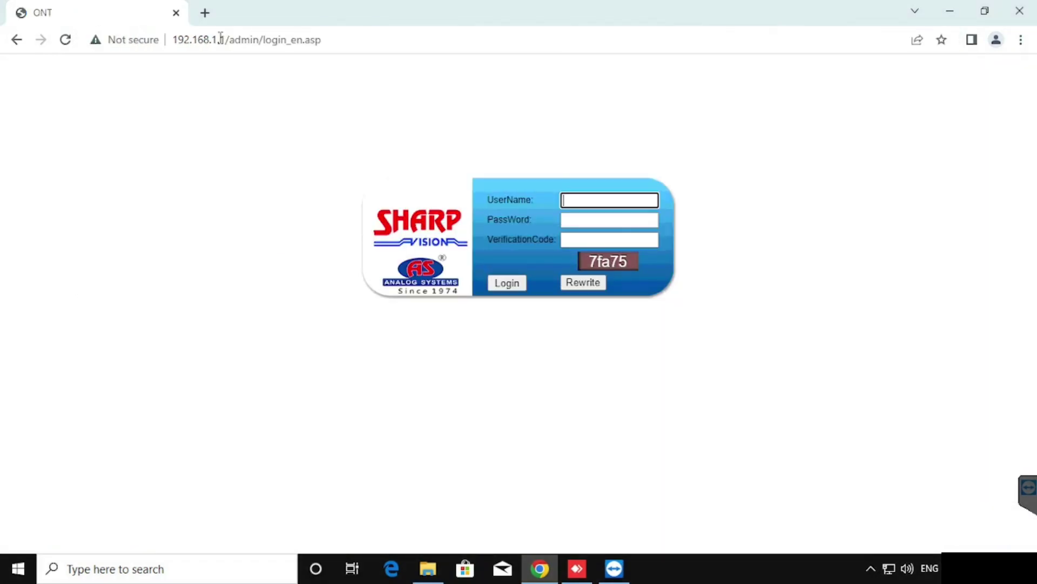
{"action": "type", "text": "admin"}
{"action": "key", "text": "Tab"}
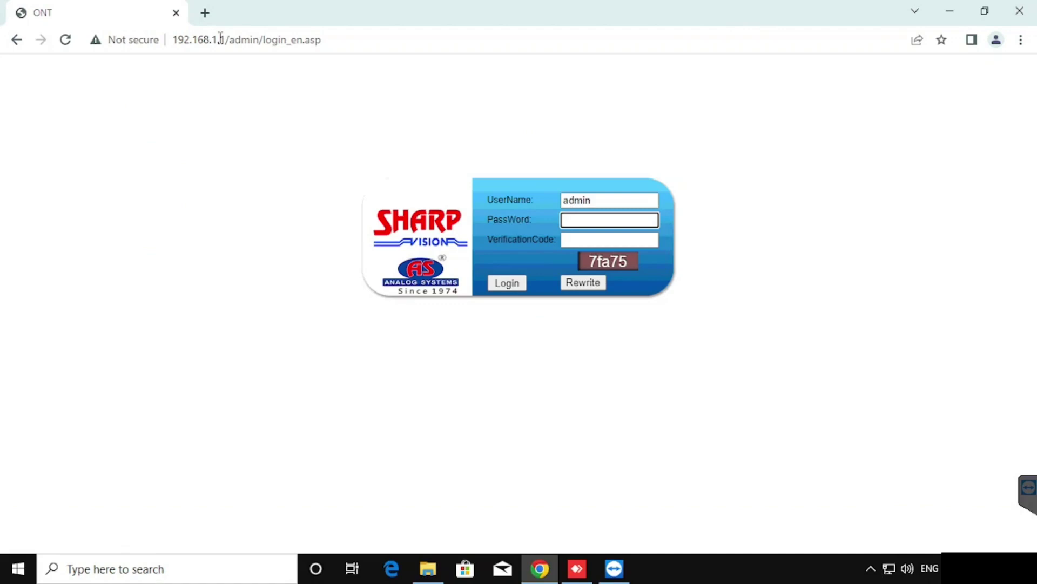
{"action": "type", "text": "a"}
{"action": "key", "text": "Tab"}
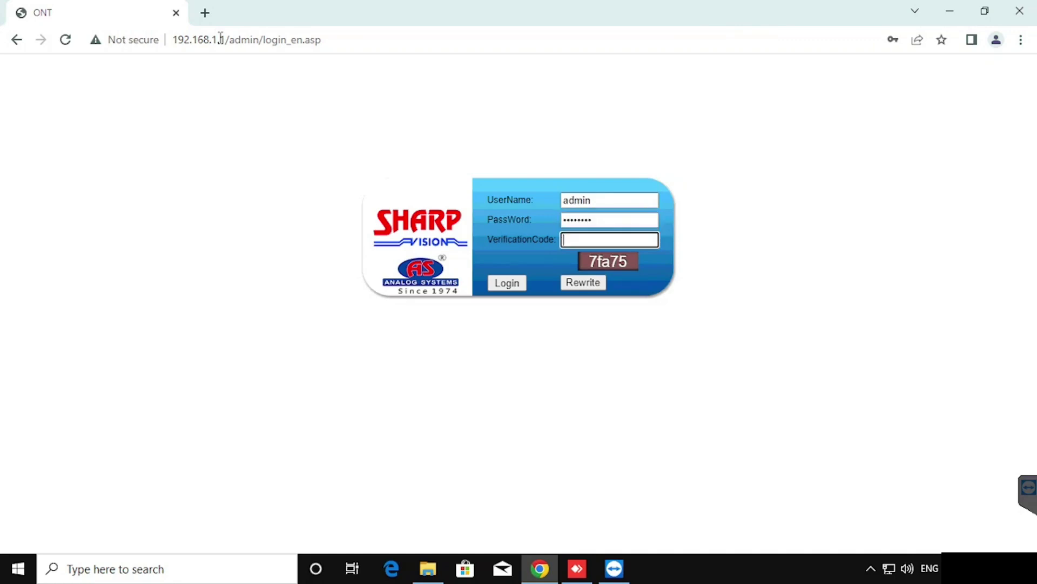
{"action": "type", "text": "7"}
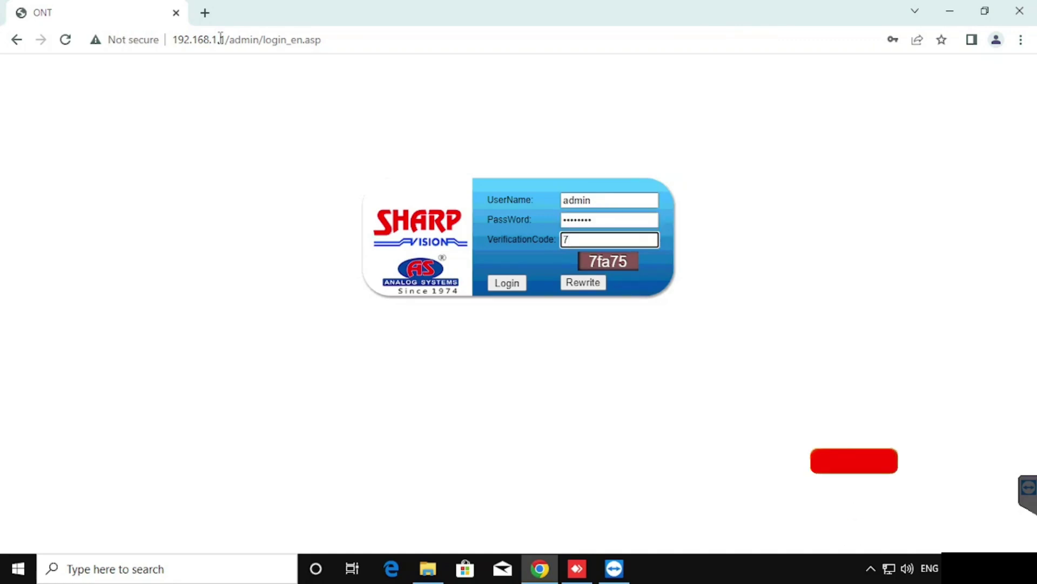
{"action": "type", "text": "fa75"}
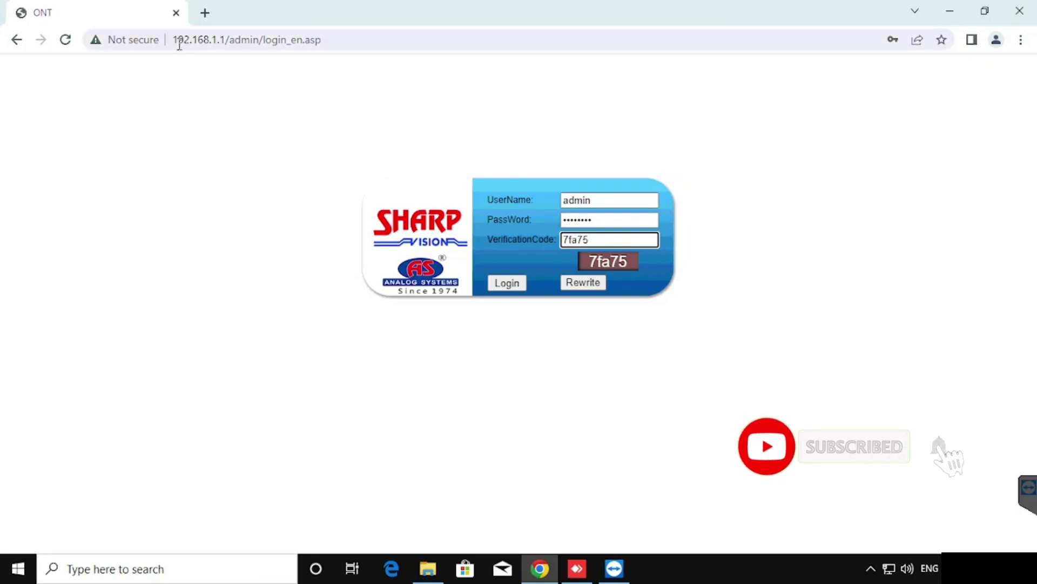
{"action": "left_click", "coordinate": [509, 284]}
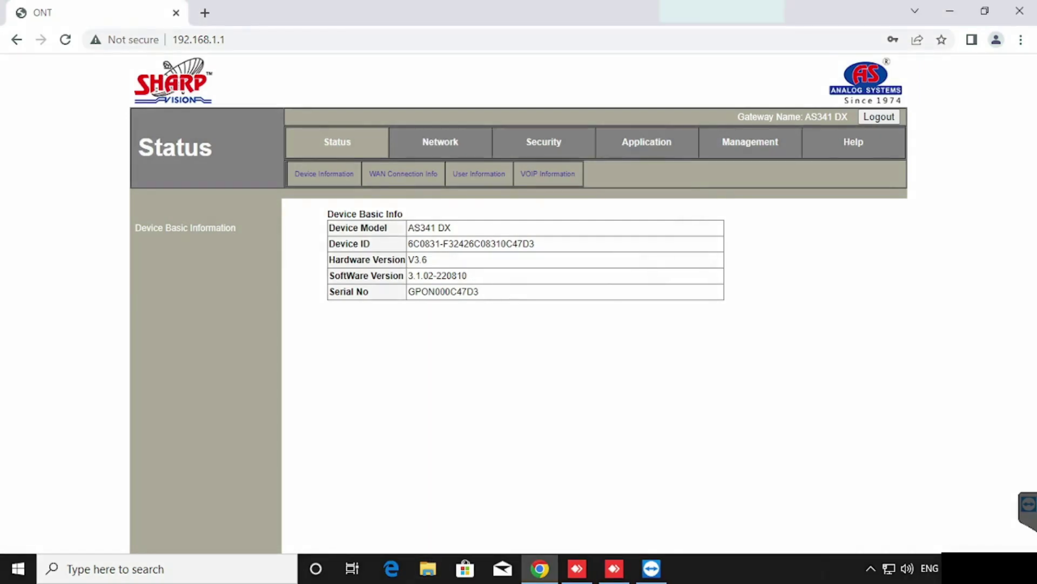
{"action": "left_click", "coordinate": [378, 178]}
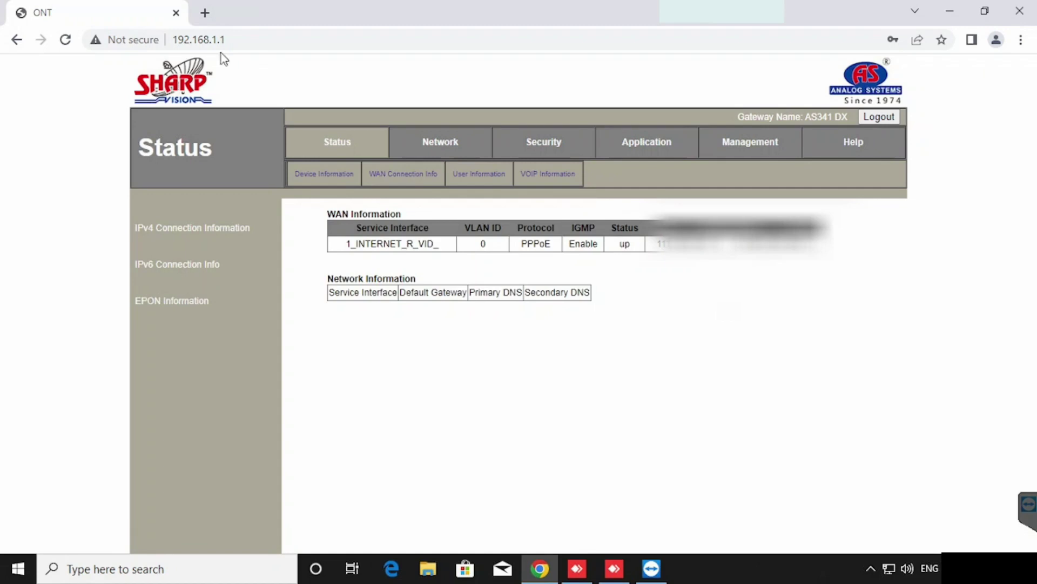
Search 'show my ip' in a new tab and select the displayed public IP address.
{"action": "left_click", "coordinate": [205, 13]}
{"action": "type", "text": "sho"}
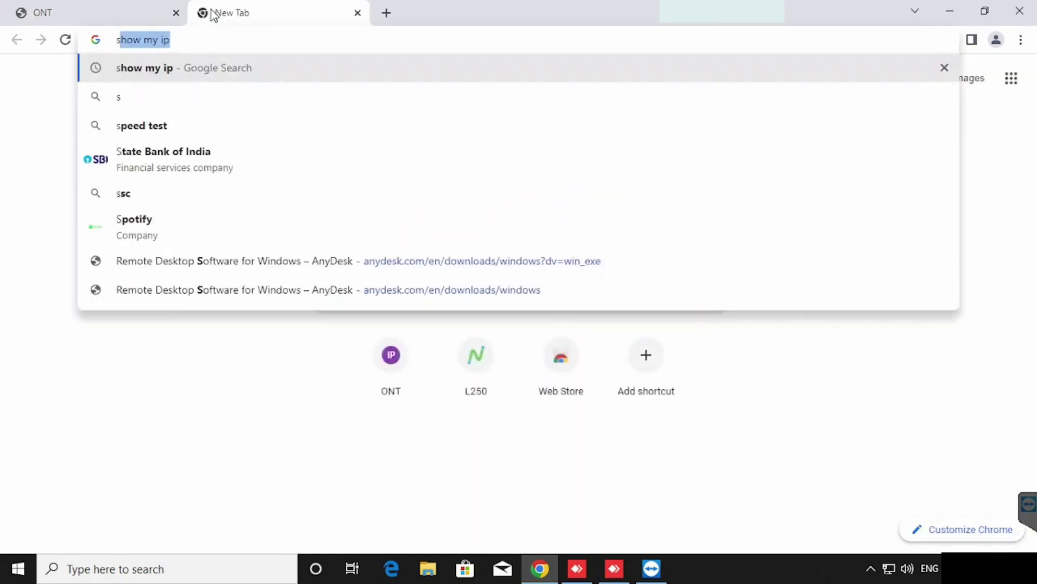
{"action": "type", "text": "w my ip"}
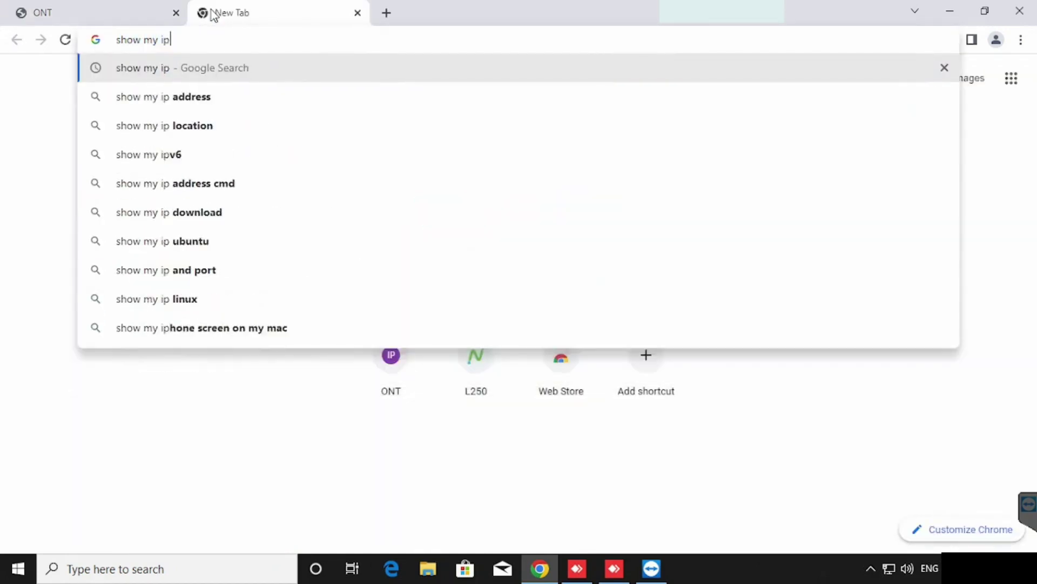
{"action": "key", "text": "Return"}
{"action": "left_click_drag", "start_coordinate": [149, 261], "coordinate": [263, 262]}
{"action": "left_click", "coordinate": [132, 17]}
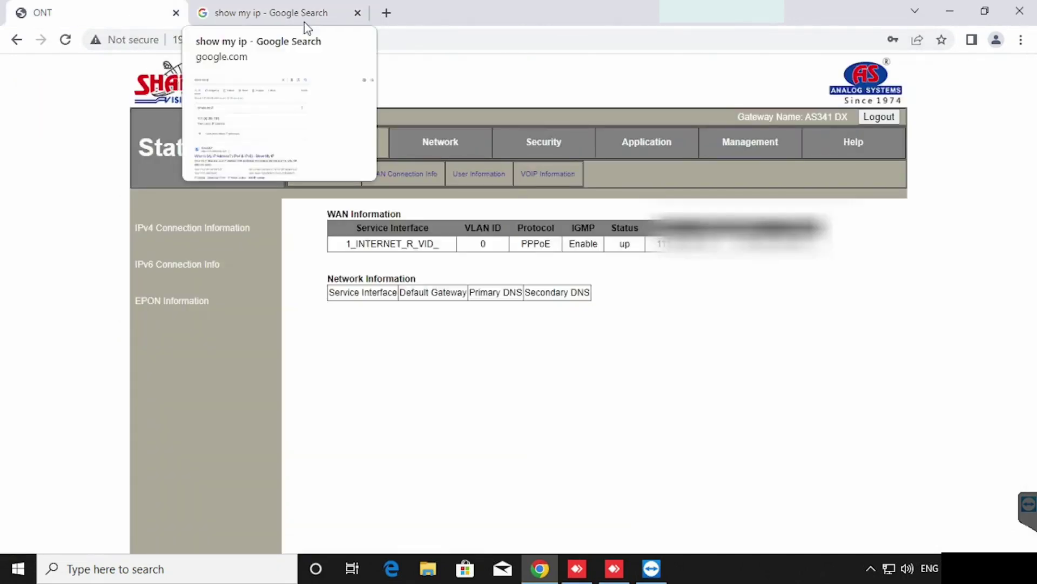
Download hfs.exe via an 'HSF download' search, run it, allow the firewall and accept its prompts.
{"action": "left_click", "coordinate": [385, 14]}
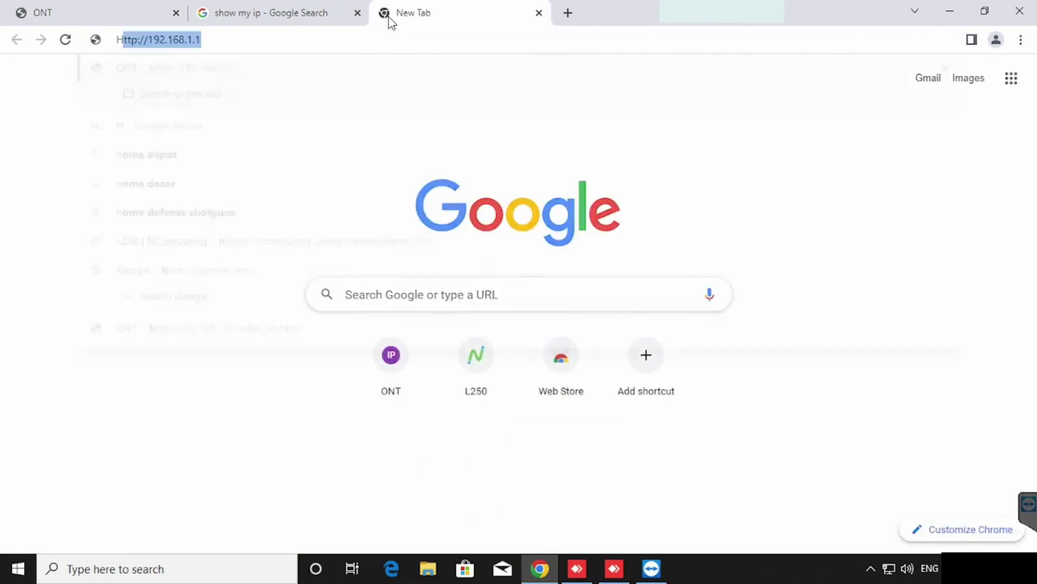
{"action": "type", "text": "HSF download"}
{"action": "key", "text": "Return"}
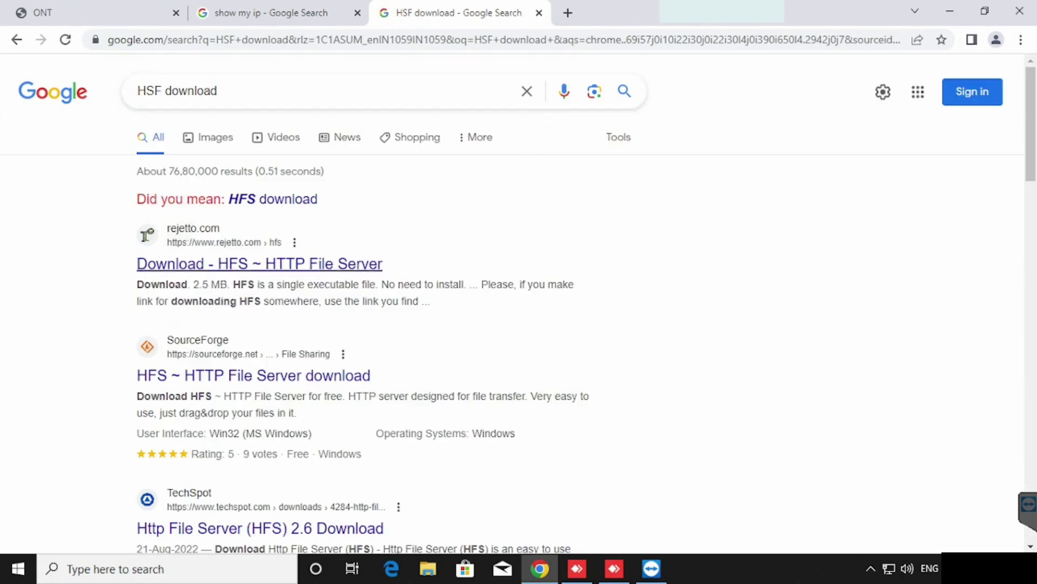
{"action": "left_click", "coordinate": [229, 268]}
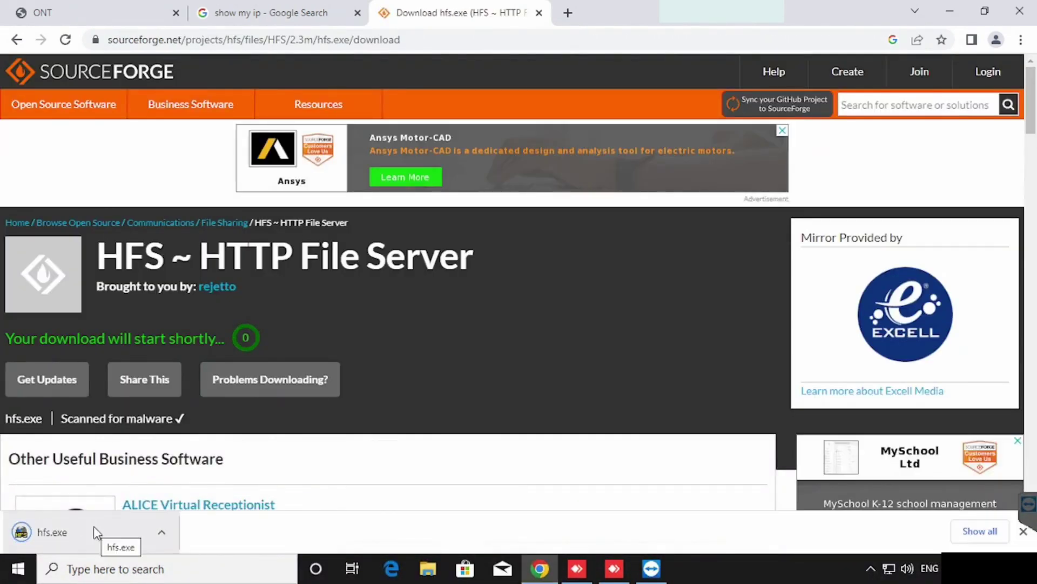
{"action": "left_click", "coordinate": [93, 527]}
{"action": "left_click", "coordinate": [605, 419]}
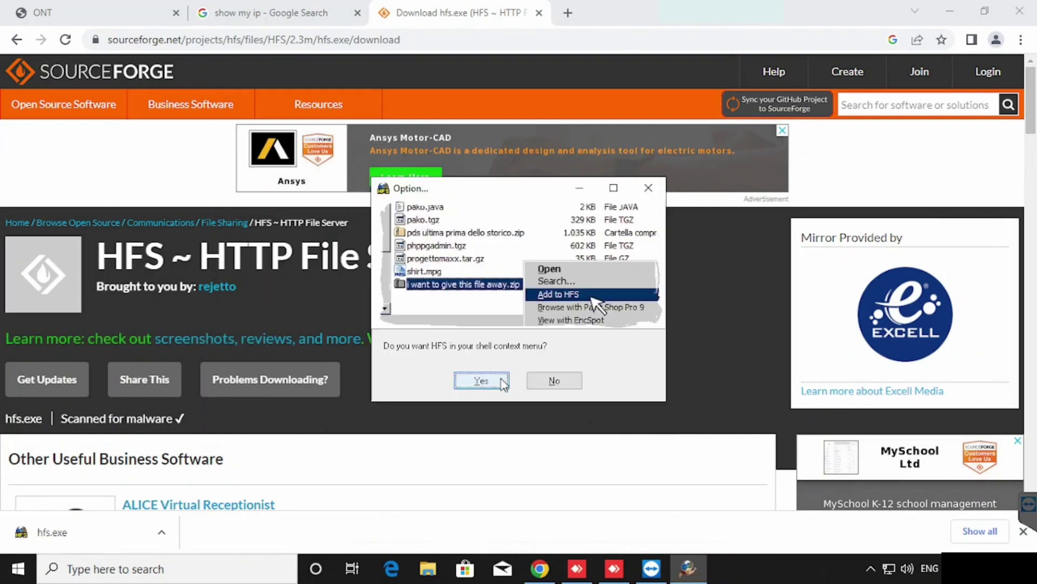
{"action": "left_click", "coordinate": [481, 380]}
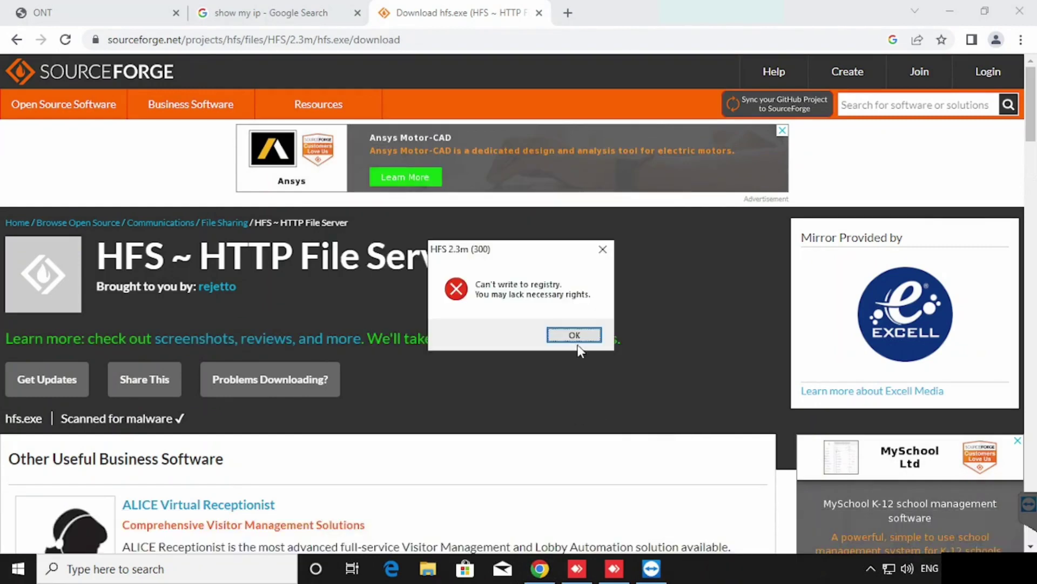
{"action": "left_click", "coordinate": [583, 339]}
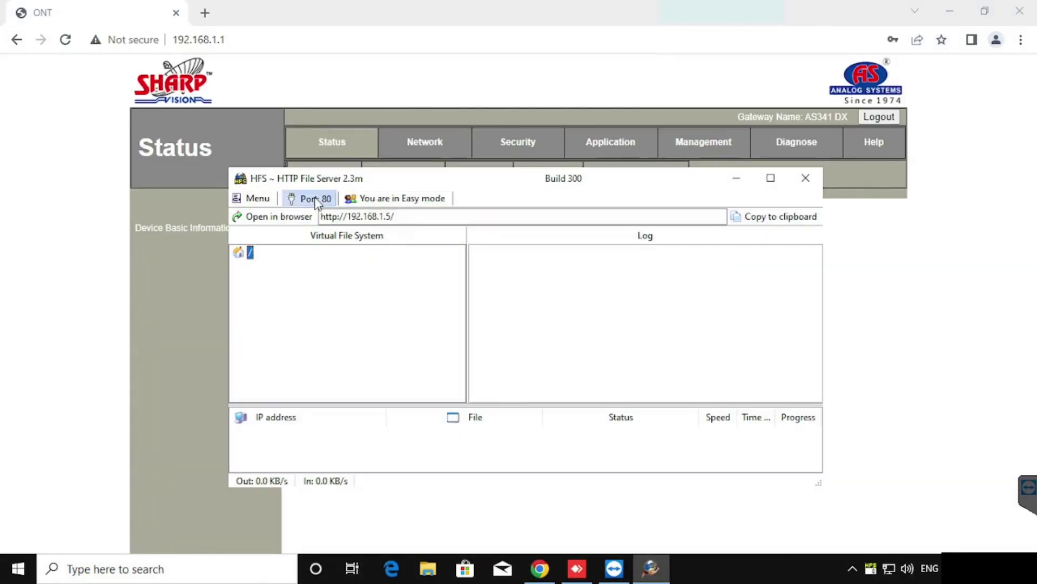
Change the HFS listening port from 80 to 8080 and minimize the HFS window.
{"action": "left_click", "coordinate": [317, 200]}
{"action": "type", "text": "8080"}
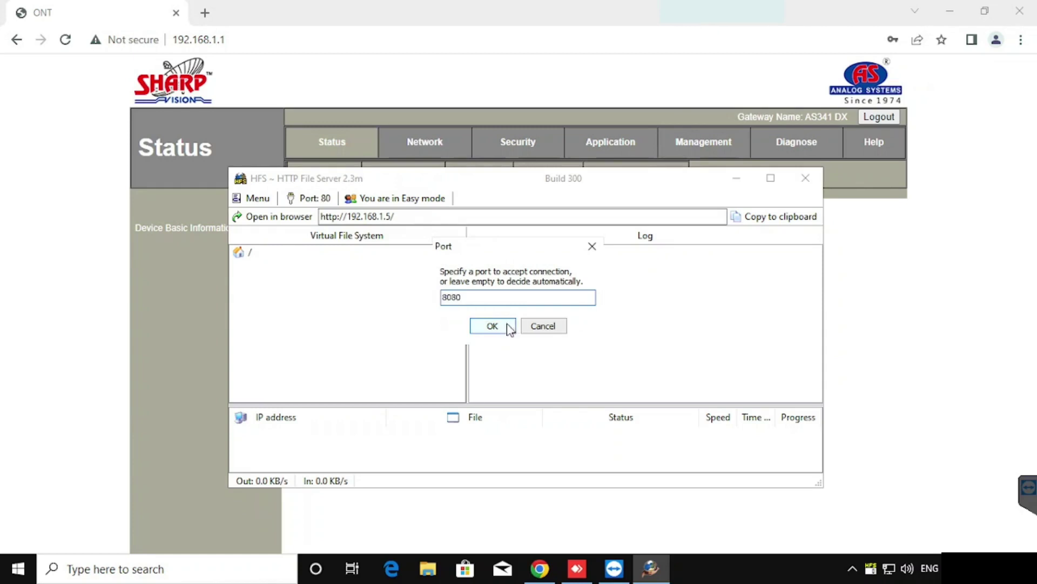
{"action": "left_click", "coordinate": [492, 326]}
{"action": "left_click", "coordinate": [737, 178]}
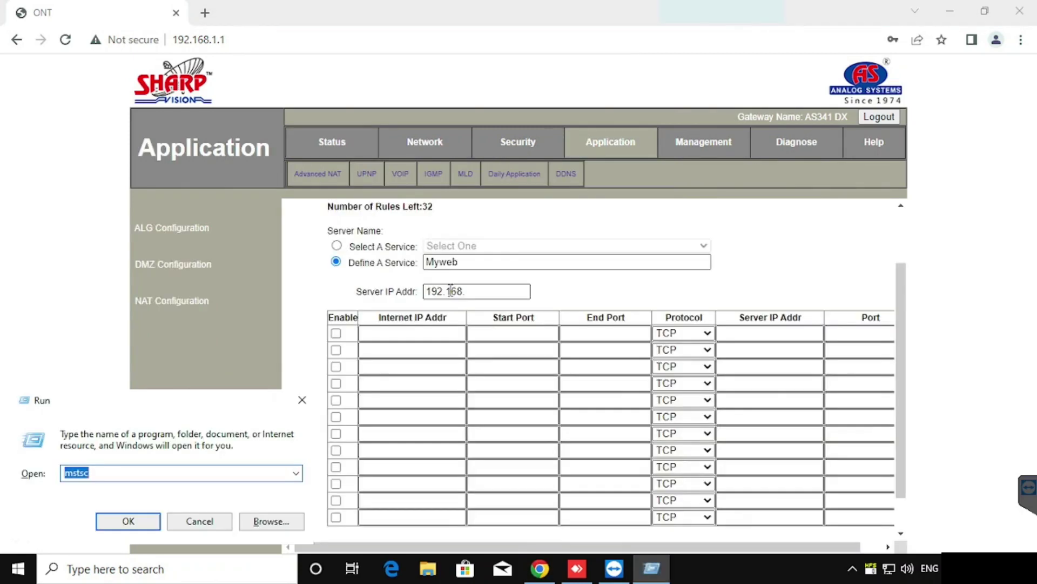
Check the Ethernet adapter's DHCP status in ncpa.cpl details, then close all connection windows.
{"action": "type", "text": "nc"}
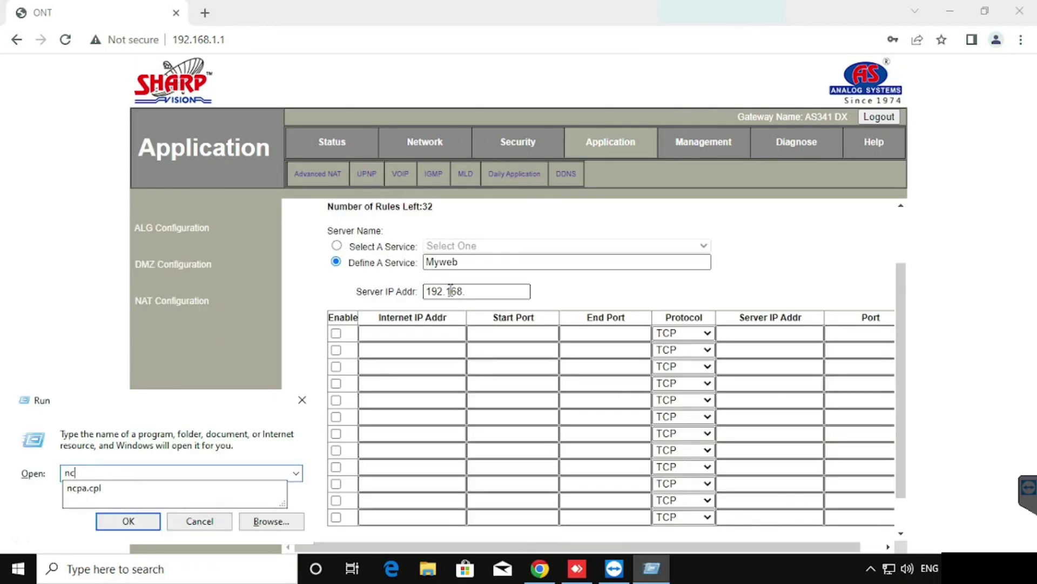
{"action": "key", "text": "Down"}
{"action": "key", "text": "Return"}
{"action": "double_click", "coordinate": [180, 164]}
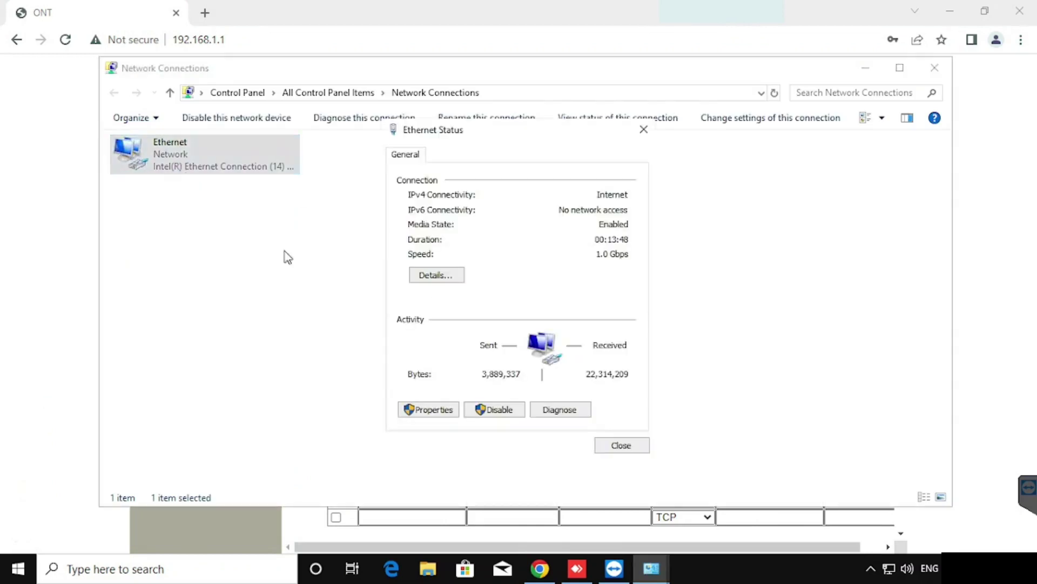
{"action": "double_click", "coordinate": [446, 278]}
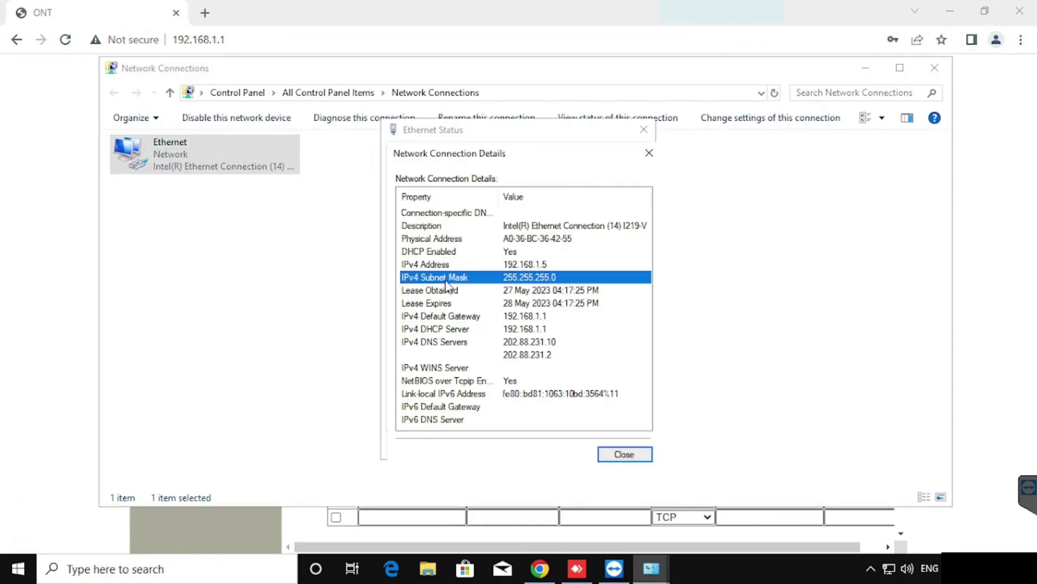
{"action": "left_click", "coordinate": [484, 249]}
{"action": "left_click", "coordinate": [630, 457]}
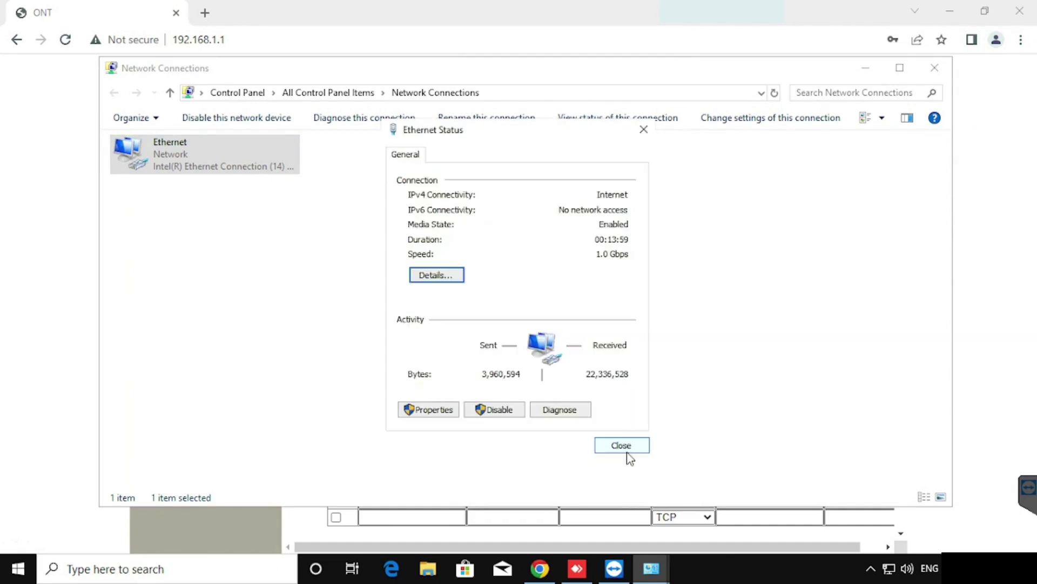
{"action": "left_click", "coordinate": [623, 447]}
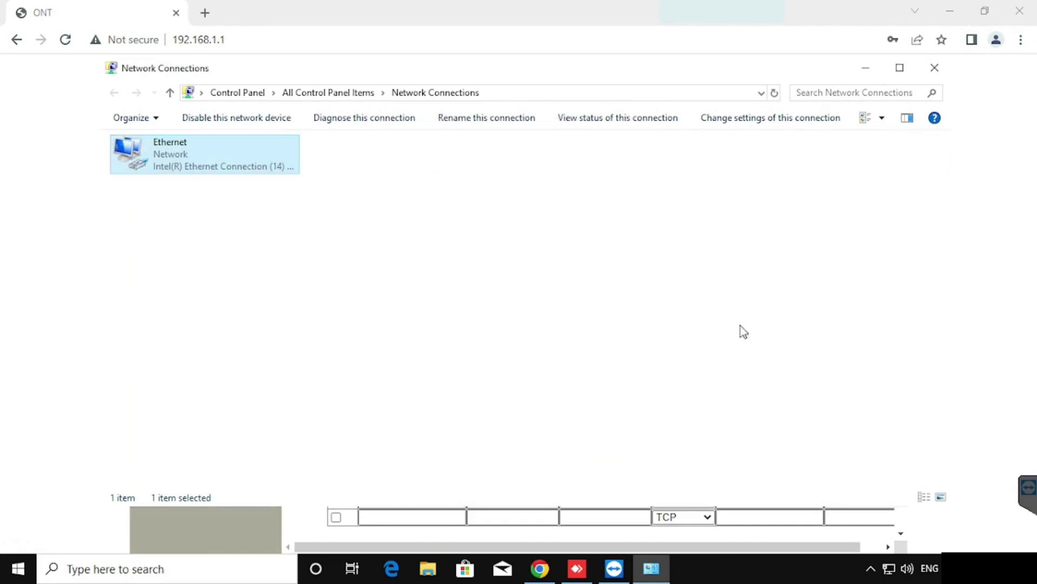
{"action": "left_click", "coordinate": [941, 72]}
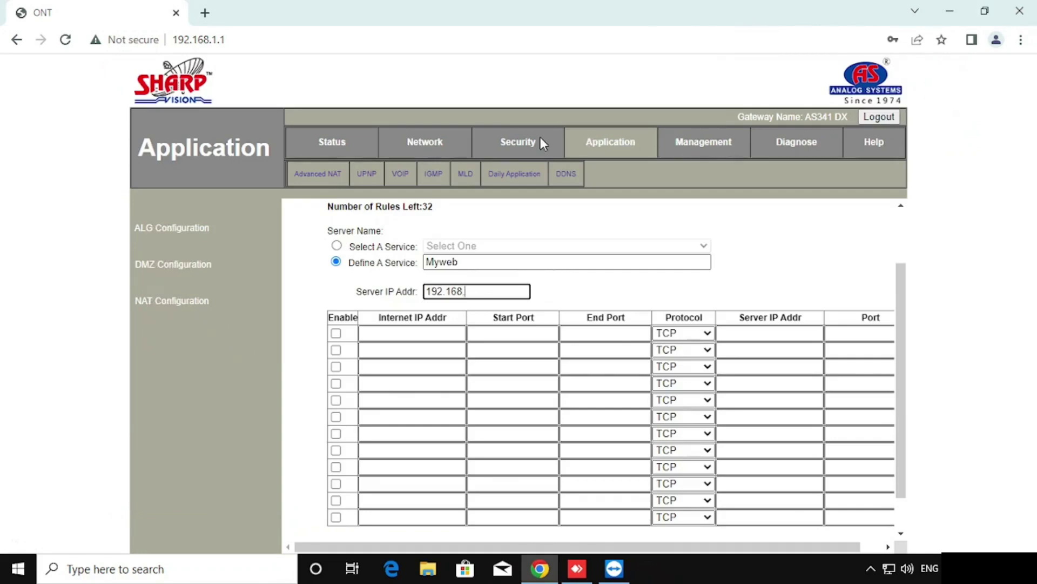
Go to Network > LAN IP Address IPv4 settings and start adding a reserved IP entry.
{"action": "left_click", "coordinate": [423, 154]}
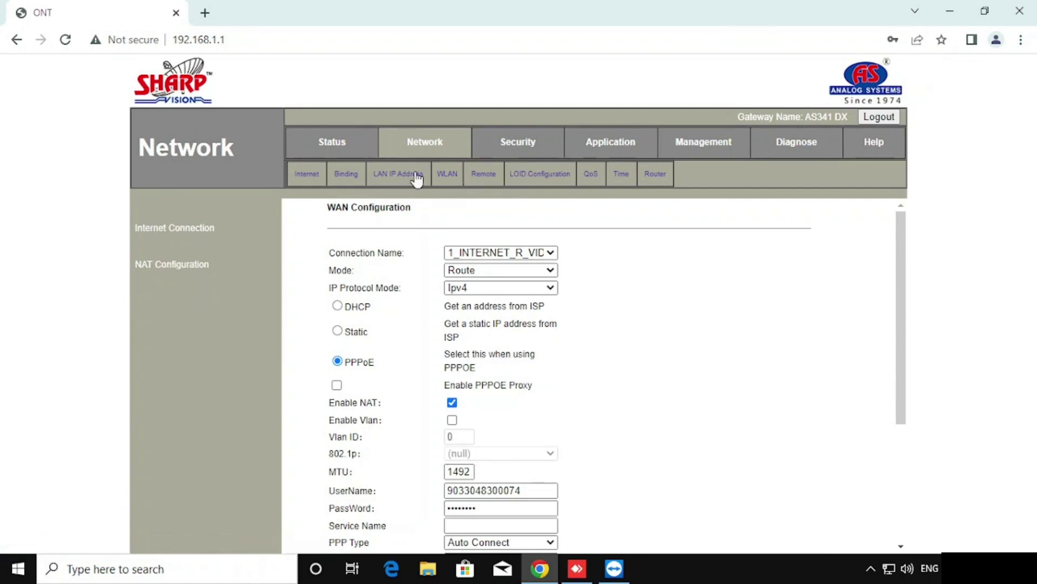
{"action": "left_click", "coordinate": [400, 176]}
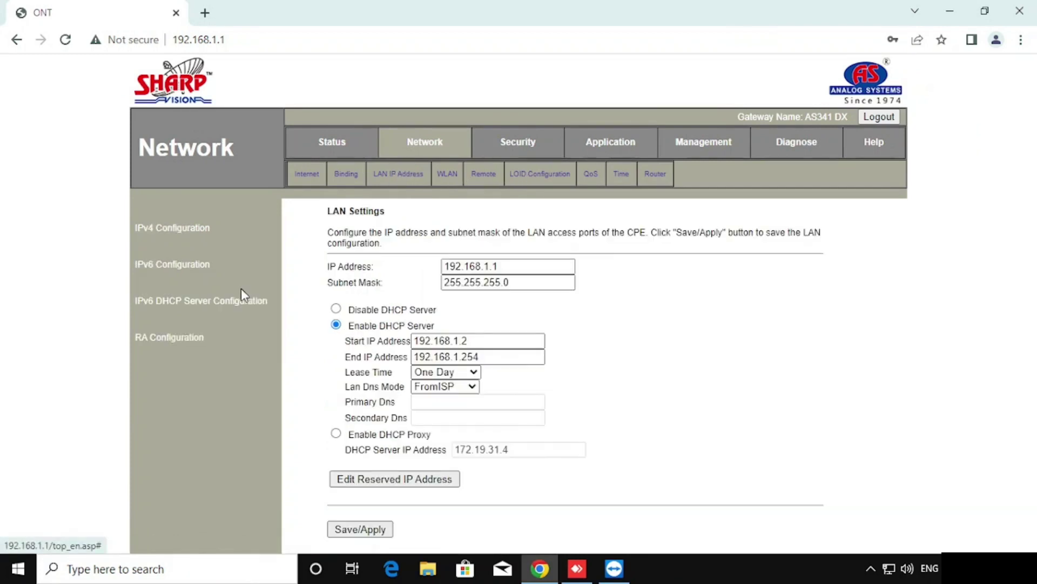
{"action": "left_click", "coordinate": [196, 303]}
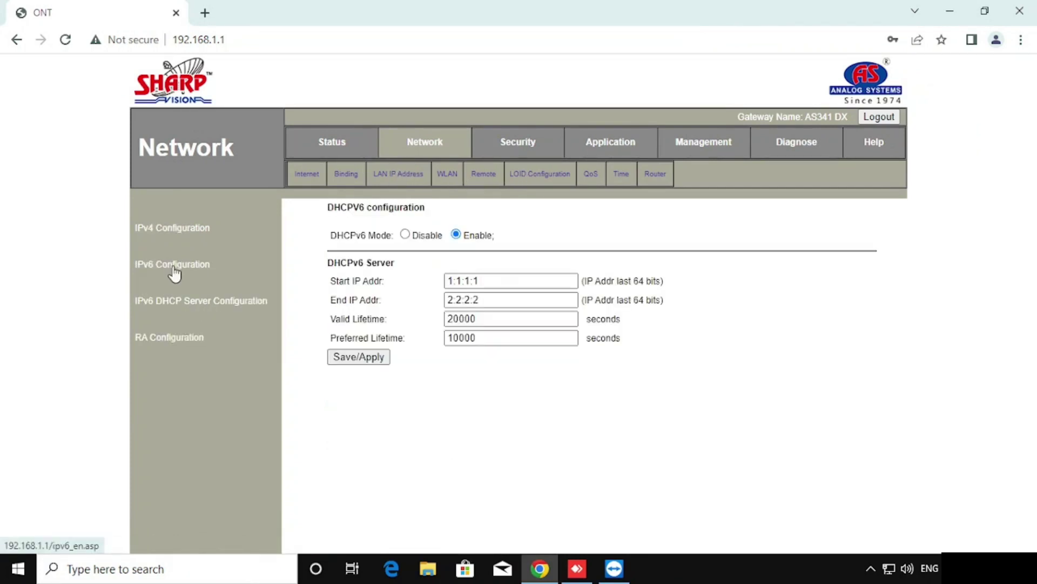
{"action": "left_click", "coordinate": [176, 232]}
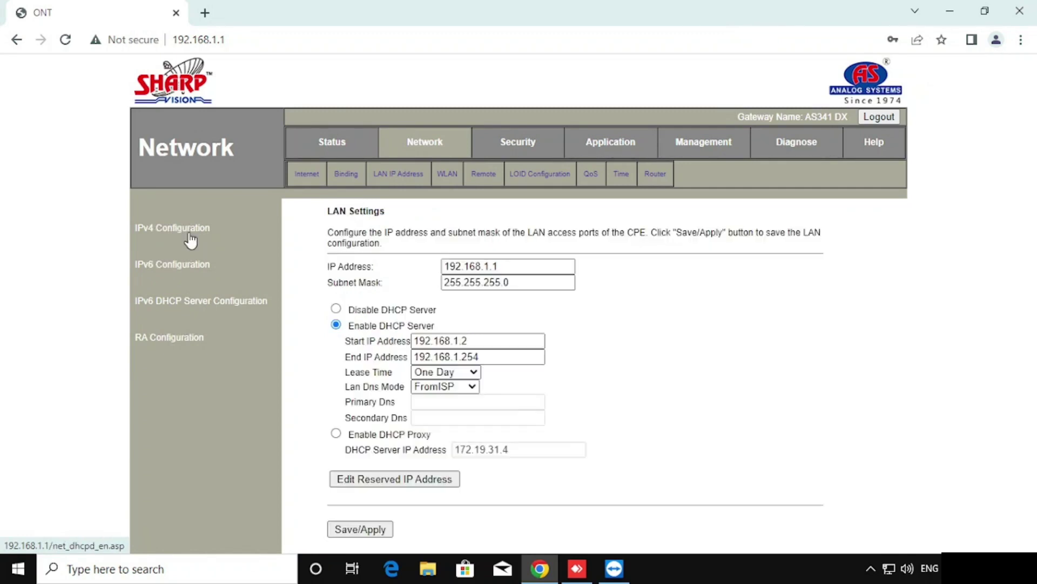
{"action": "left_click", "coordinate": [372, 482]}
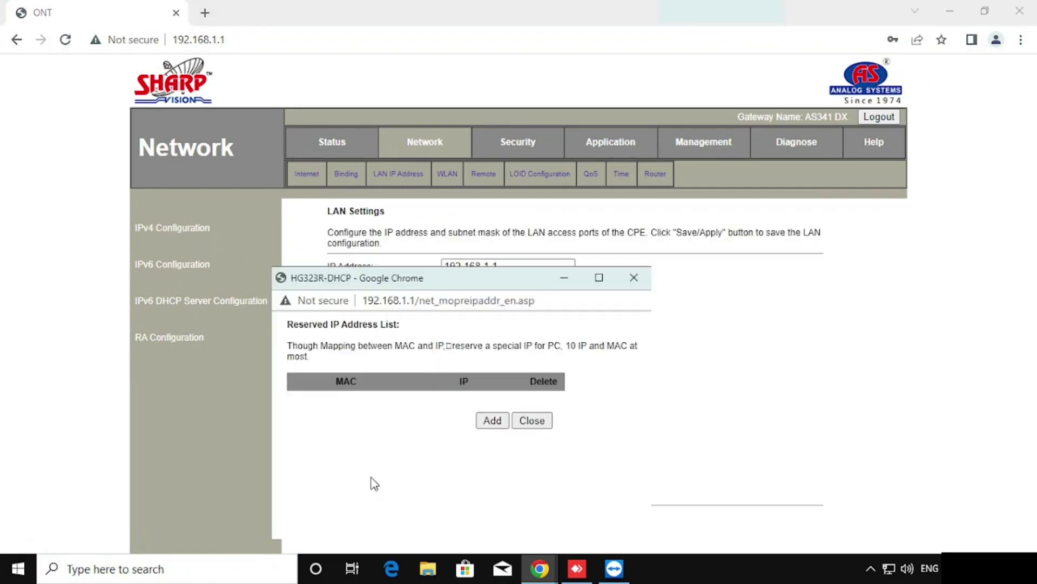
{"action": "left_click", "coordinate": [490, 430]}
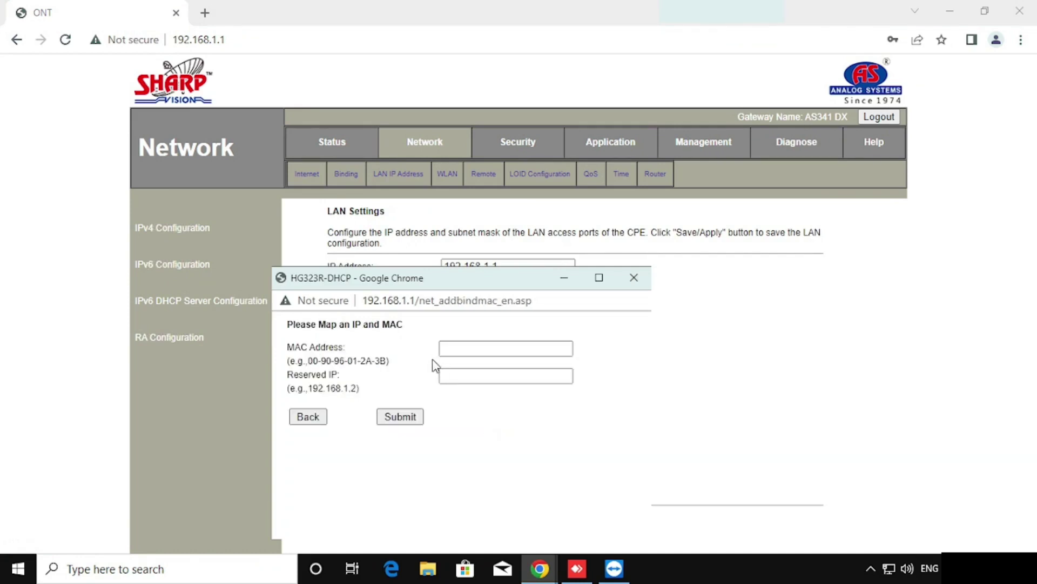
{"action": "key", "text": "super+r"}
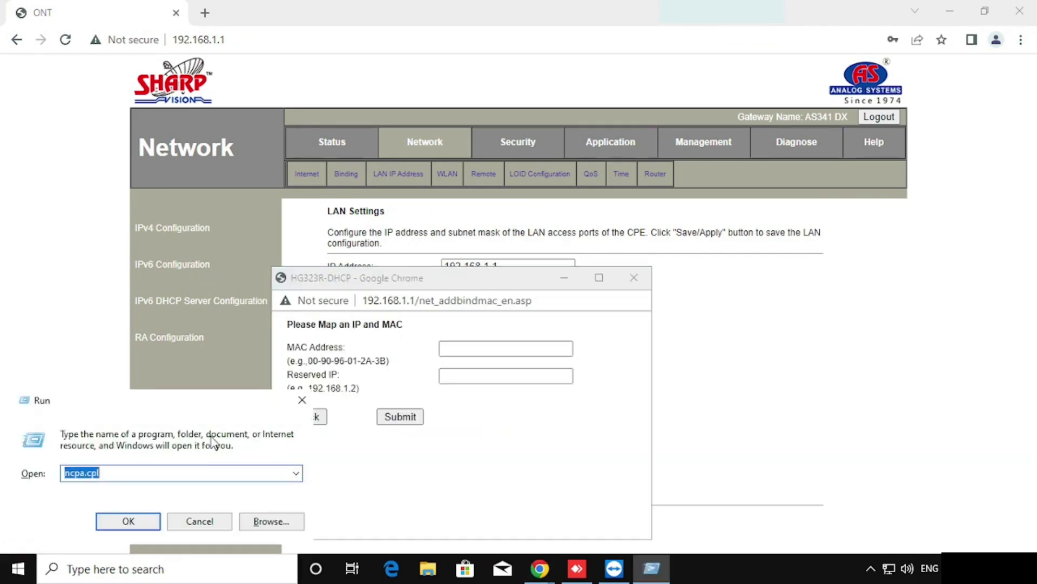
Run ipconfig in cmd and copy the Ethernet adapter's physical address.
{"action": "type", "text": "cmd"}
{"action": "key", "text": "Return"}
{"action": "type", "text": "ipco"}
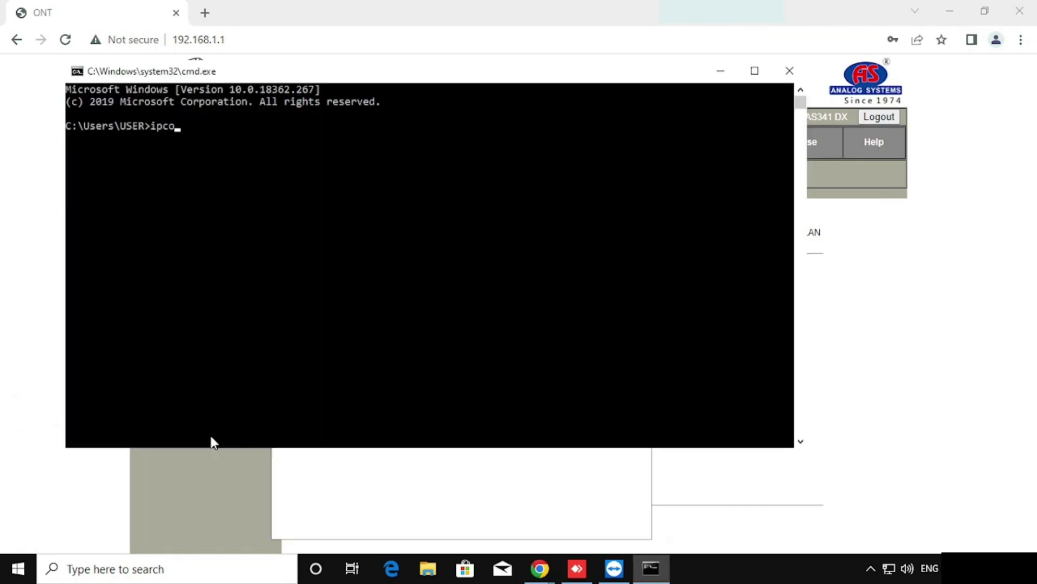
{"action": "type", "text": "nfig"}
{"action": "key", "text": "Return"}
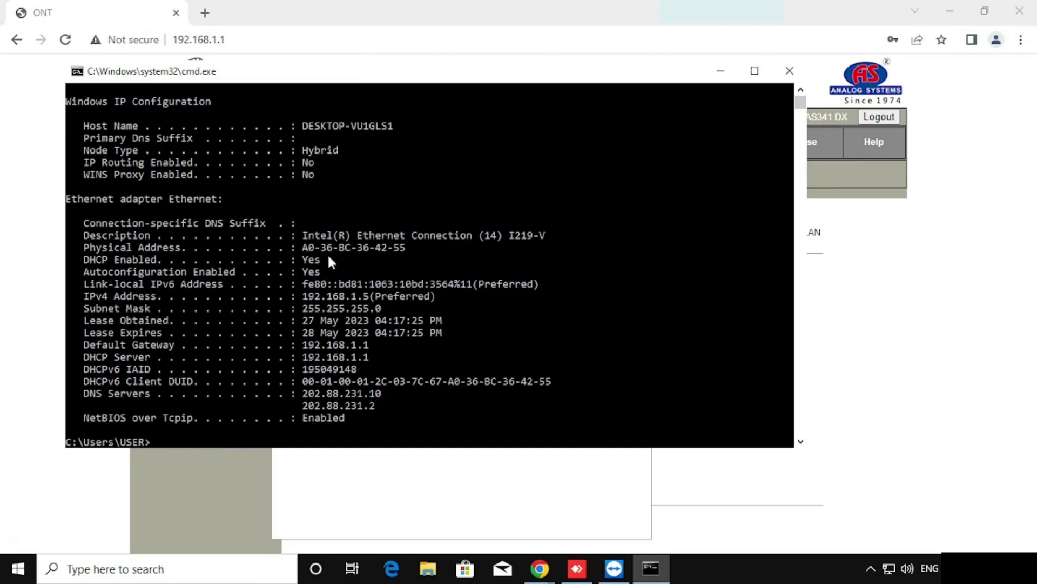
{"action": "left_click_drag", "start_coordinate": [302, 247], "coordinate": [344, 249]}
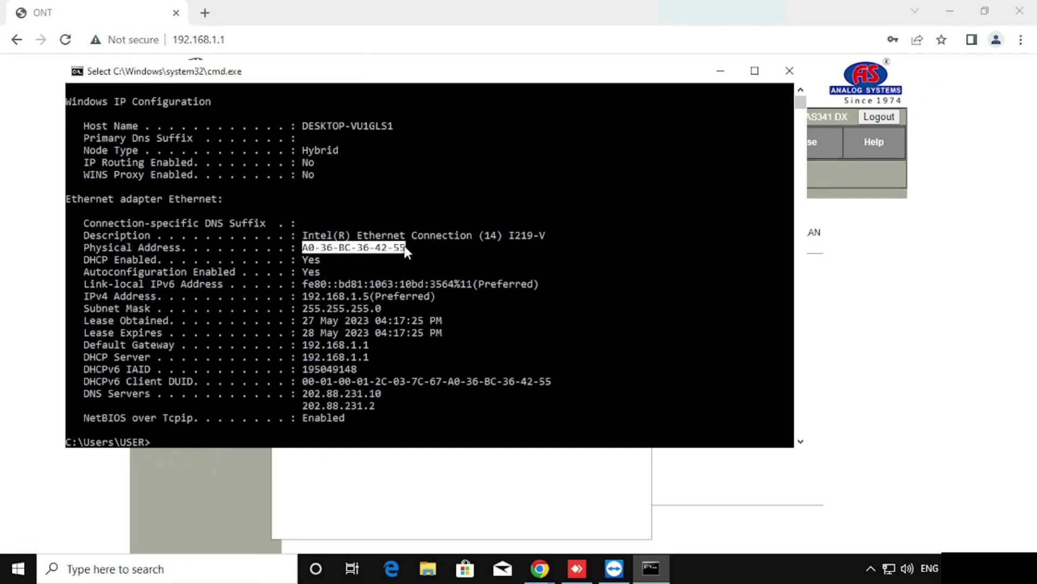
{"action": "key", "text": "ctrl+c"}
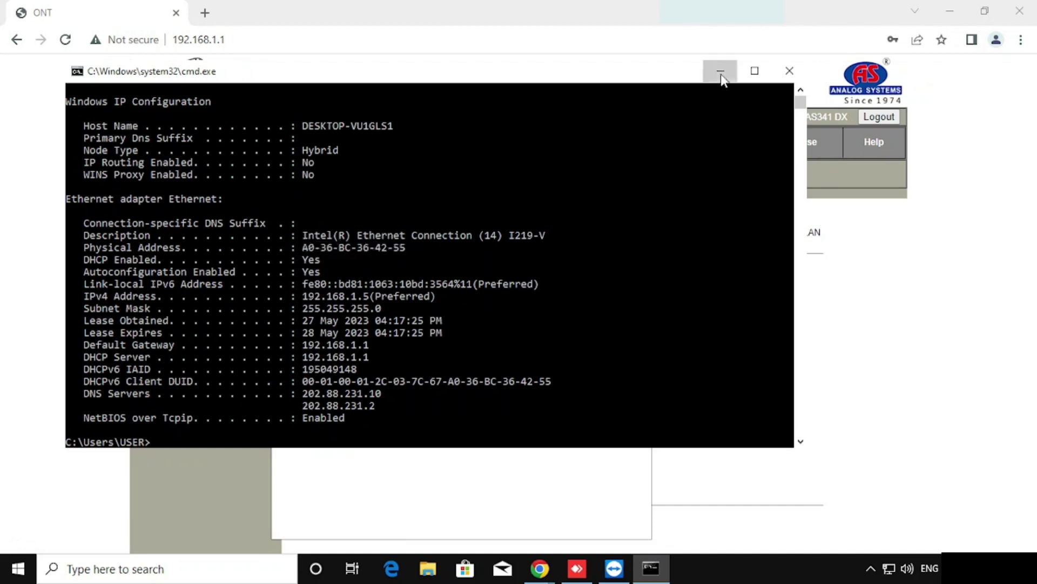
{"action": "left_click", "coordinate": [720, 71]}
Paste the PC's MAC address, reserve 192.168.1.5 for it, submit, and close the reservation list.
{"action": "left_click", "coordinate": [475, 346]}
{"action": "key", "text": "ctrl+v"}
{"action": "left_click", "coordinate": [469, 373]}
{"action": "type", "text": "192.168.1.5"}
{"action": "left_click", "coordinate": [394, 424]}
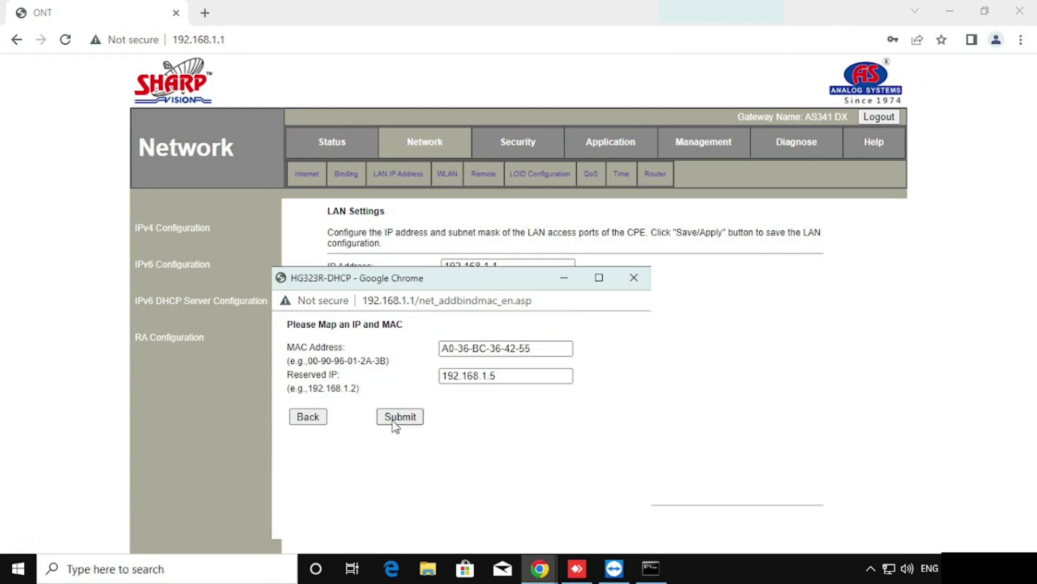
{"action": "left_click", "coordinate": [489, 438]}
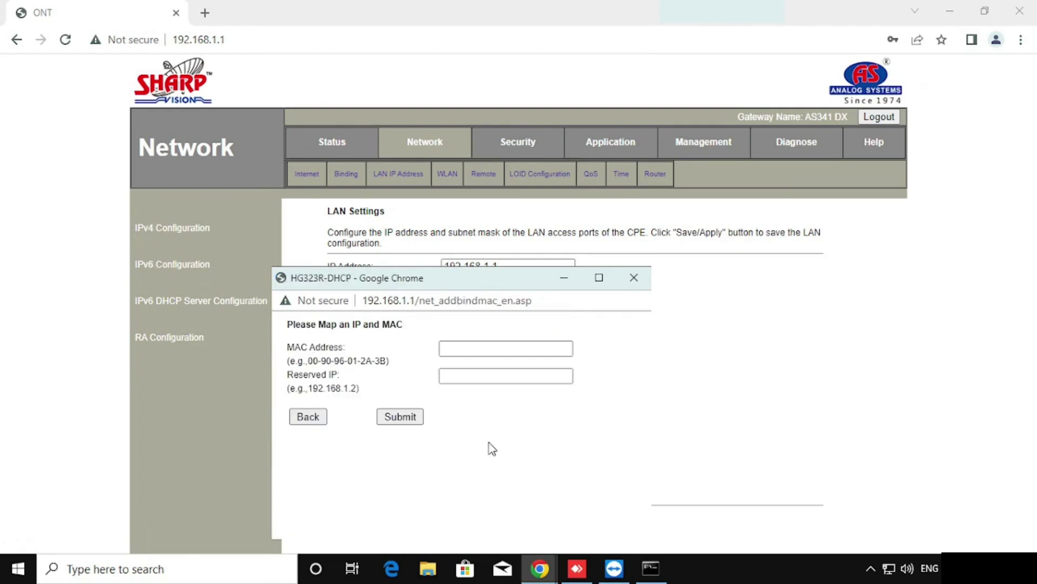
{"action": "left_click", "coordinate": [298, 419]}
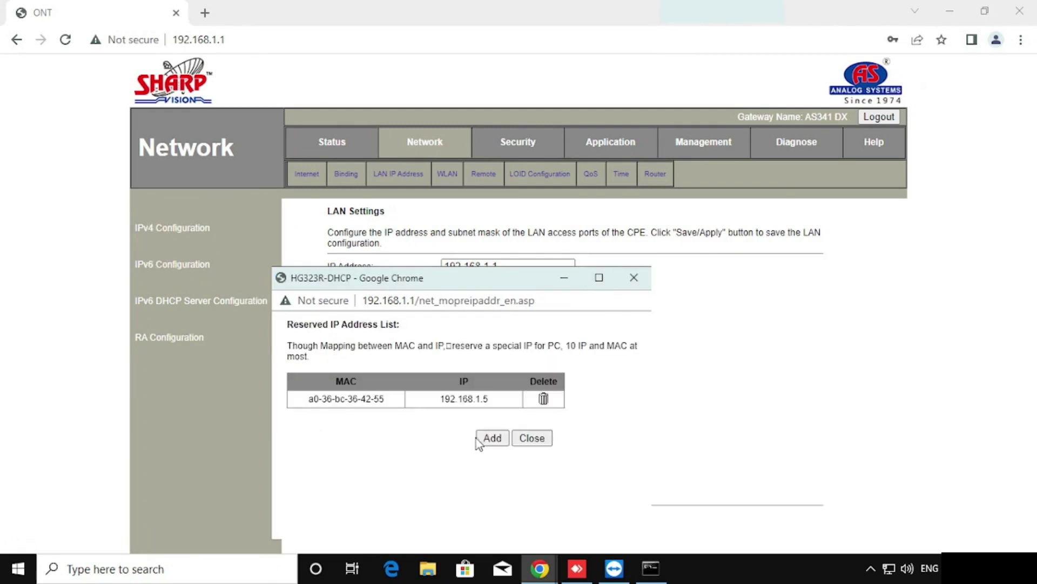
{"action": "left_click", "coordinate": [532, 438]}
{"action": "key", "text": "ctrl+minus"}
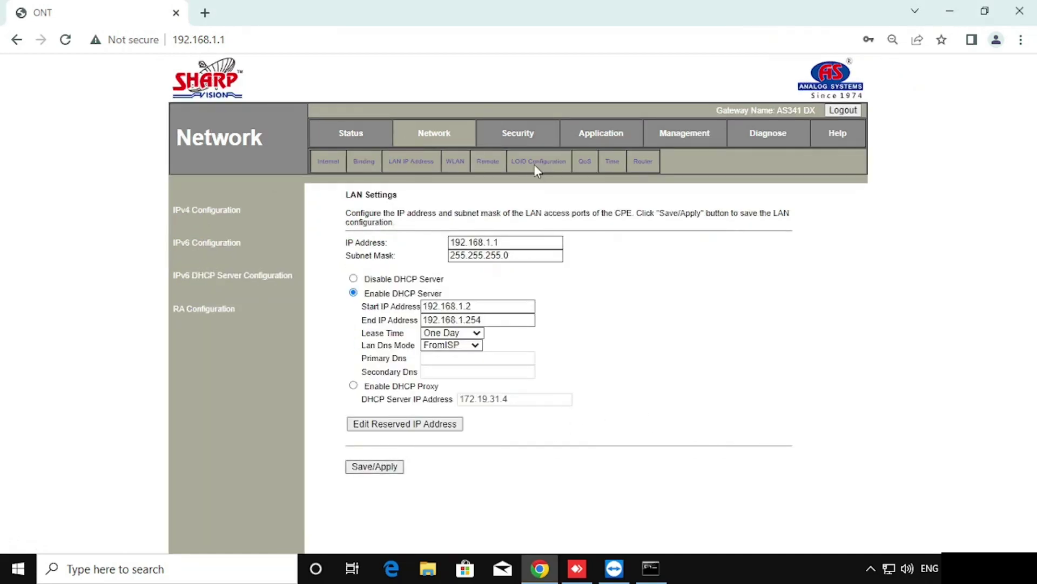
Open Application > NAT Configuration and start adding a new virtual server rule.
{"action": "left_click", "coordinate": [611, 135]}
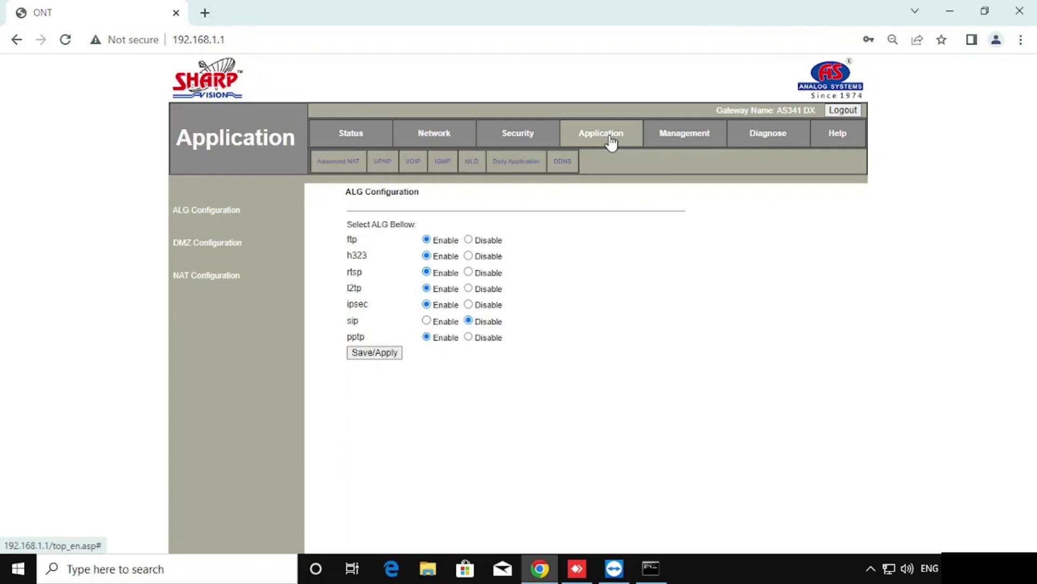
{"action": "left_click", "coordinate": [216, 280]}
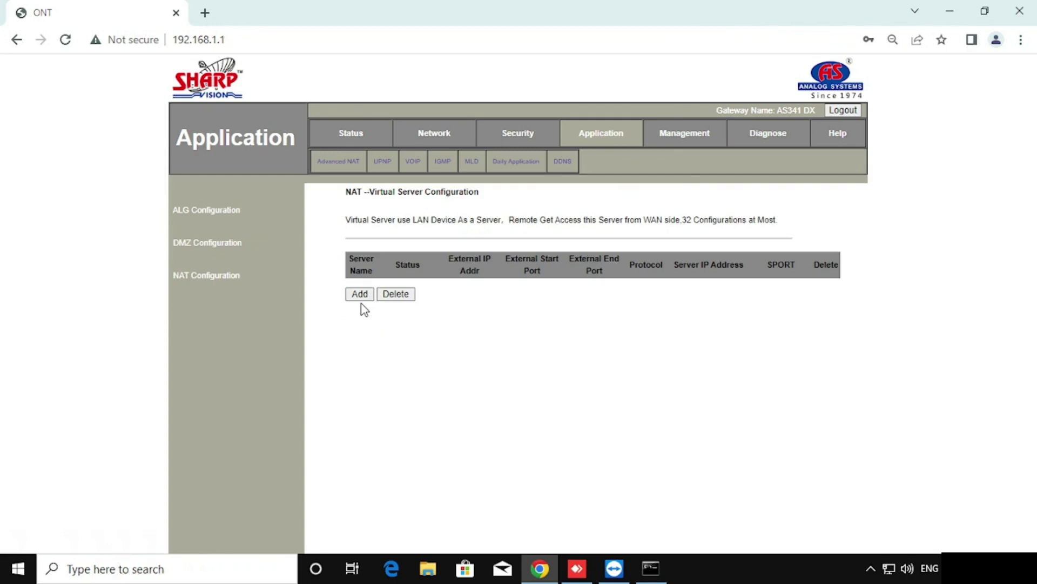
{"action": "key", "text": "ctrl+0"}
{"action": "left_click", "coordinate": [349, 327]}
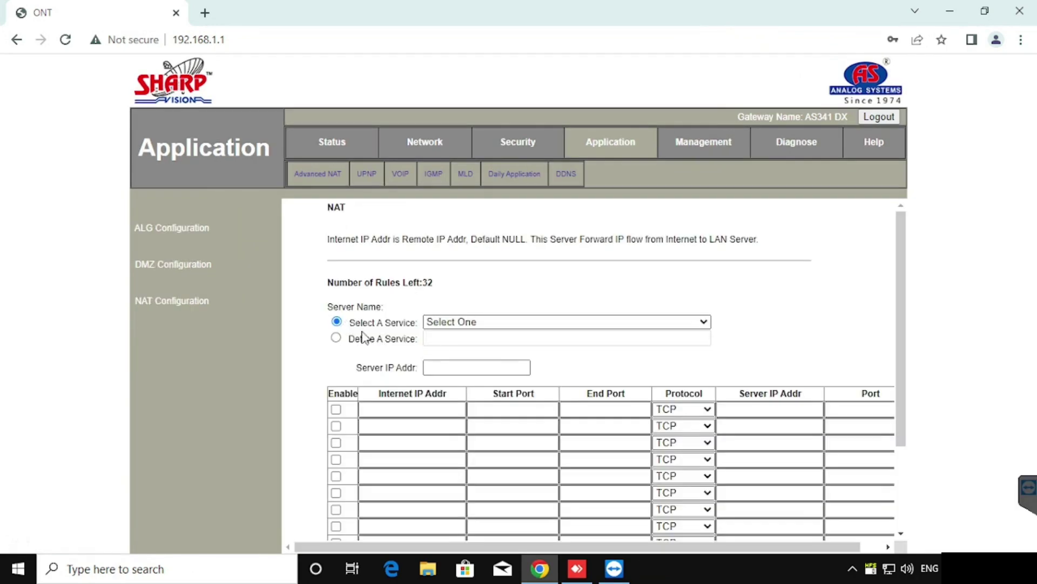
{"action": "scroll", "coordinate": [343, 366], "scroll_direction": "down", "scroll_amount": 2}
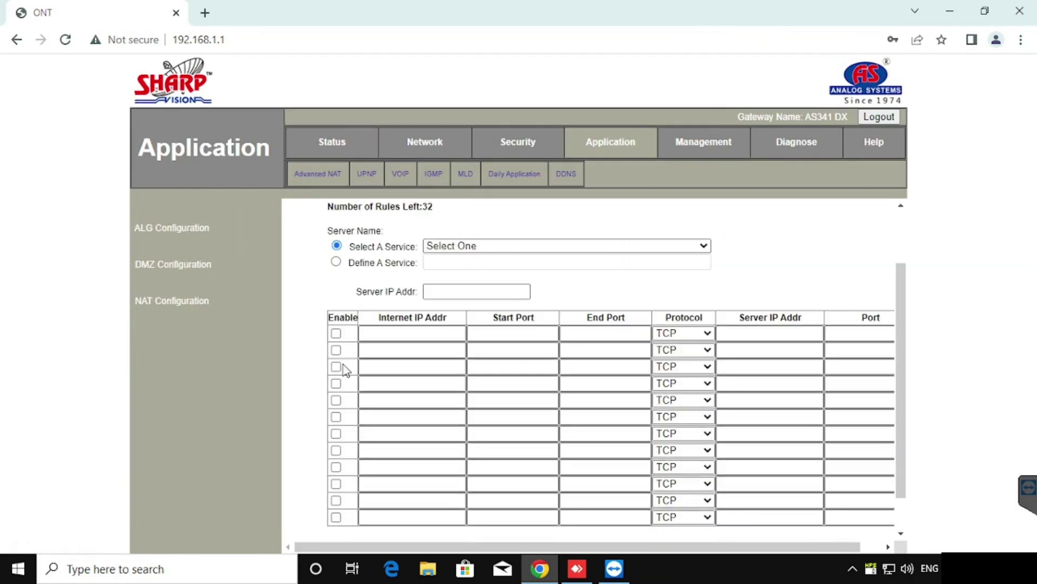
{"action": "left_click", "coordinate": [479, 248]}
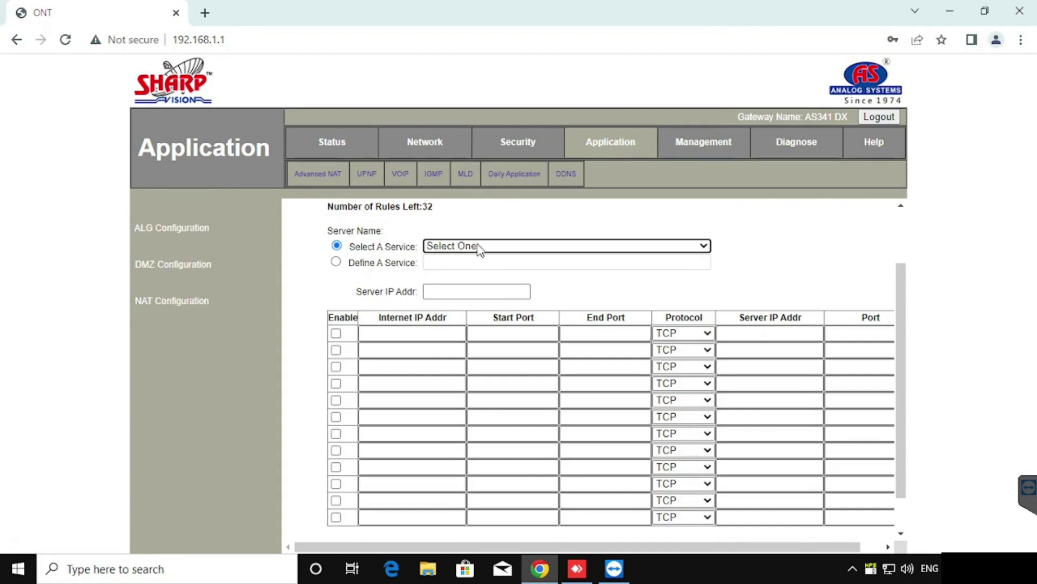
{"action": "left_click", "coordinate": [478, 248]}
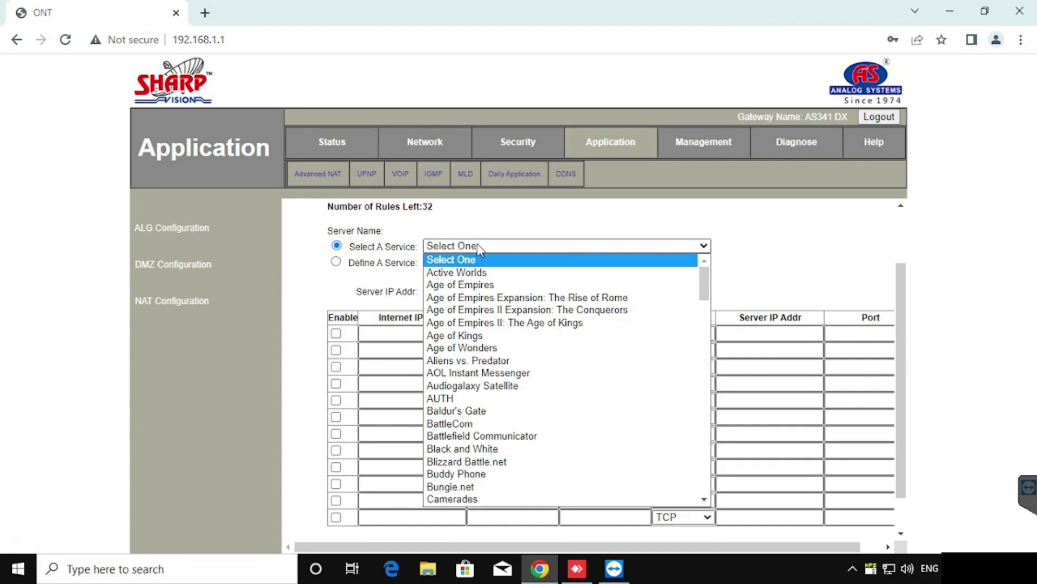
{"action": "left_click", "coordinate": [333, 276]}
Define a custom service named 'web' with server IP 192.168.1.5.
{"action": "left_click", "coordinate": [335, 262]}
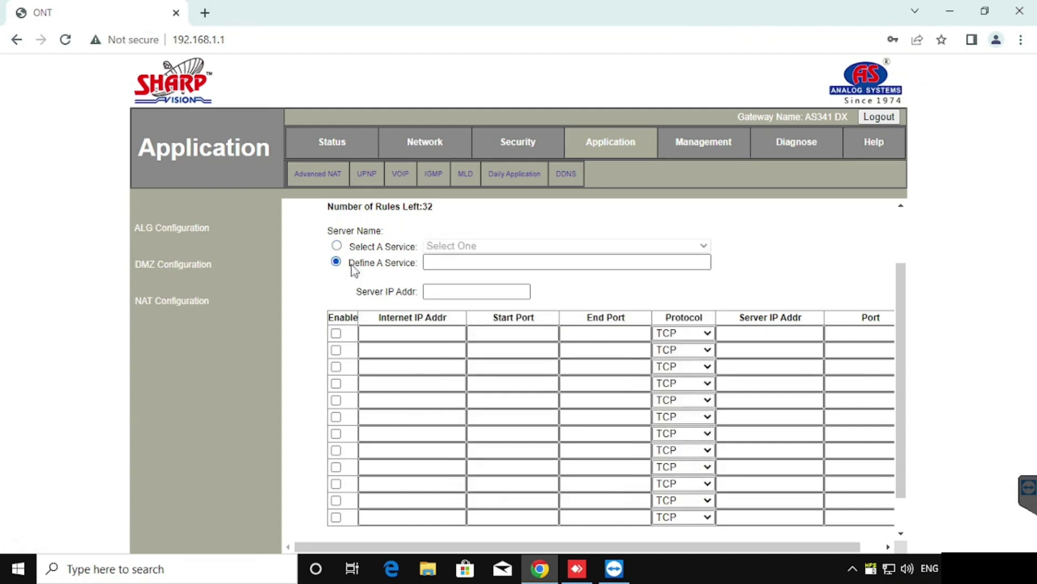
{"action": "key", "text": "ctrl+minus"}
{"action": "left_click", "coordinate": [354, 305]}
{"action": "left_click", "coordinate": [448, 309]}
{"action": "type", "text": "web"}
{"action": "left_click", "coordinate": [450, 331]}
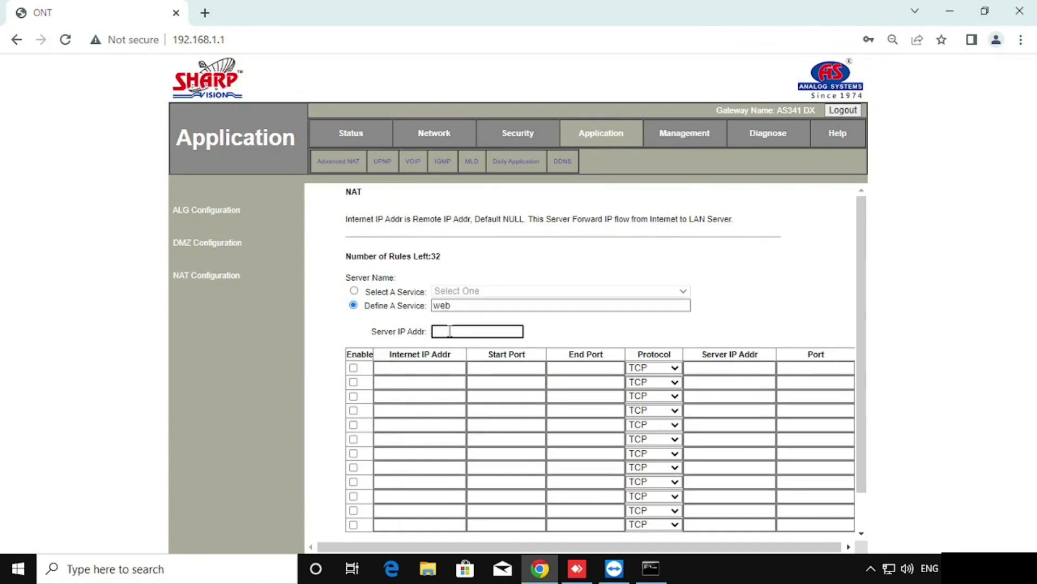
{"action": "type", "text": "192.168.1.5"}
Enable the first rule with start and end port 8080, protocol TCP.
{"action": "left_click", "coordinate": [353, 369]}
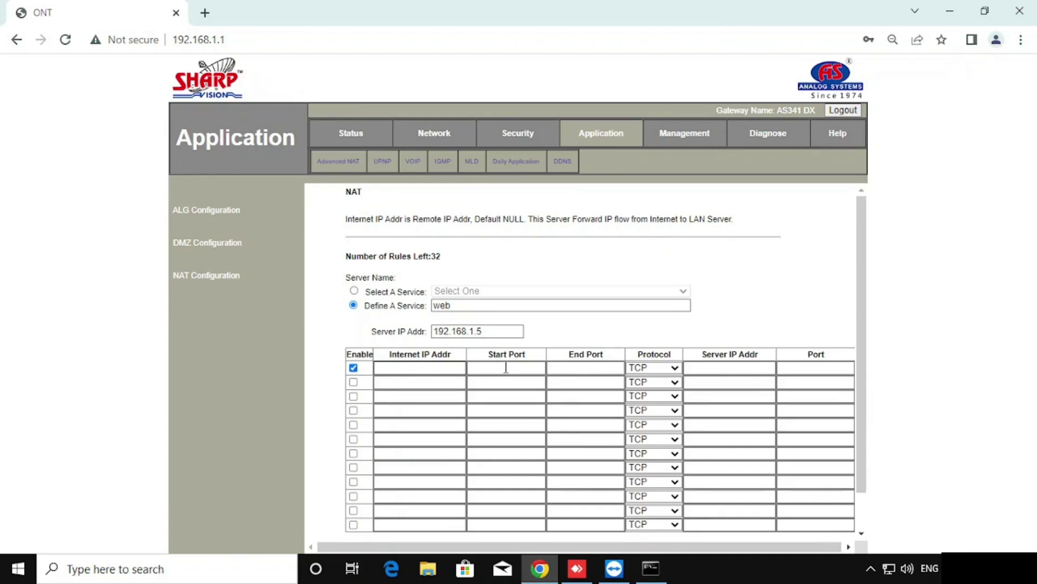
{"action": "left_click", "coordinate": [507, 368]}
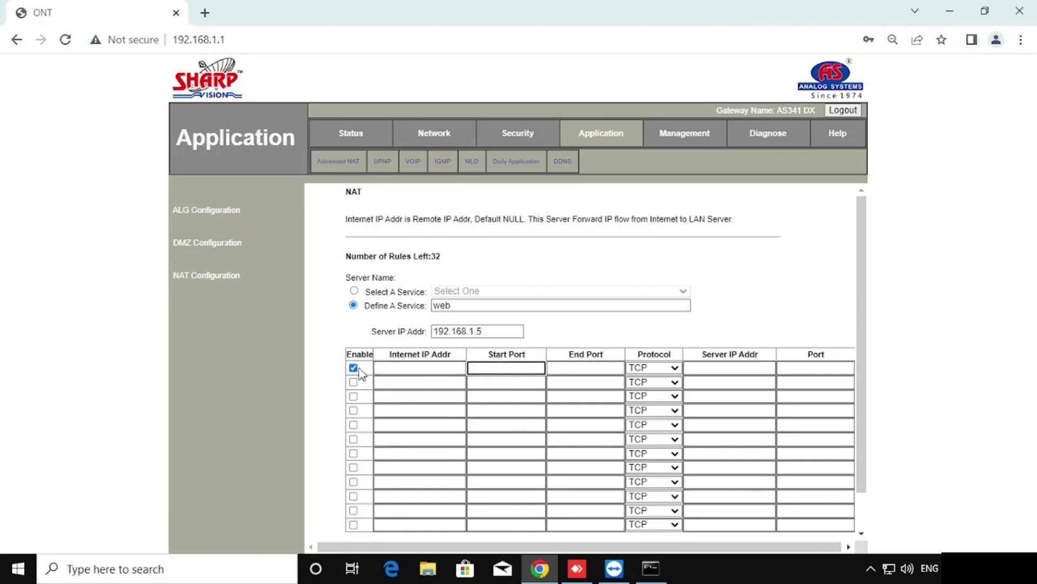
{"action": "type", "text": "8080"}
{"action": "key", "text": "Tab"}
{"action": "type", "text": "8080"}
{"action": "key", "text": "Tab"}
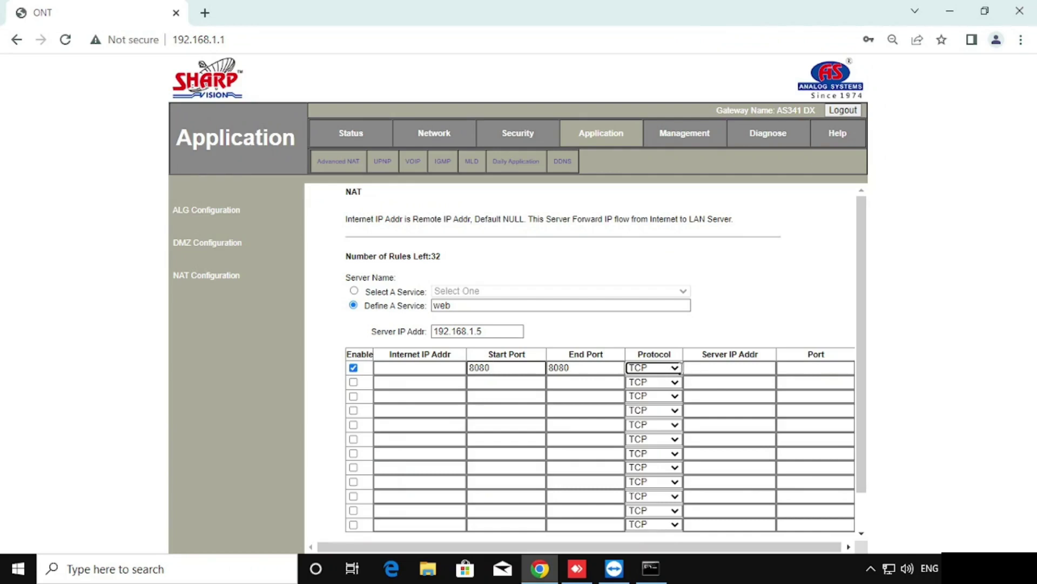
{"action": "left_click", "coordinate": [675, 367]}
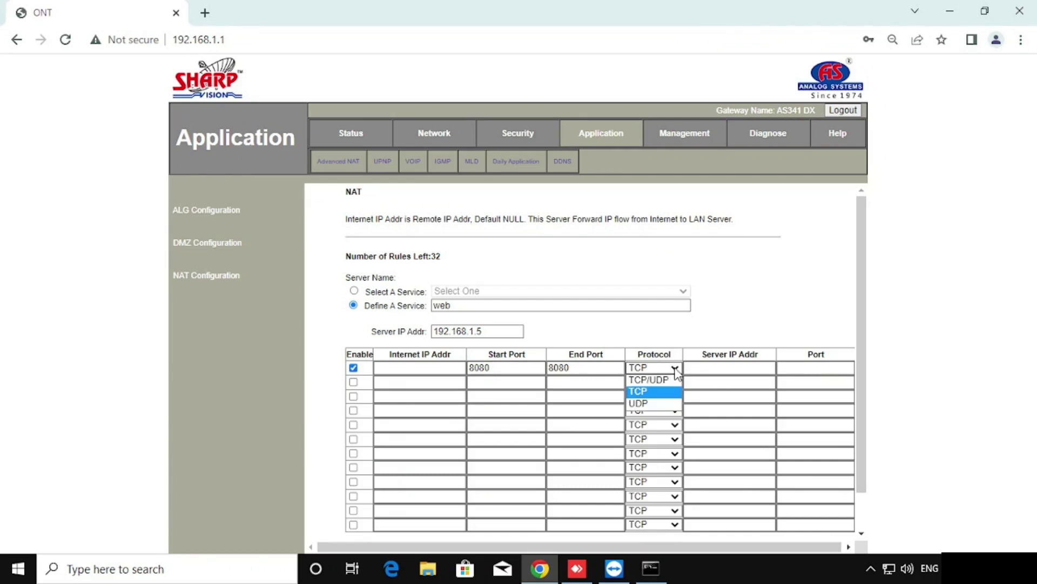
{"action": "left_click", "coordinate": [663, 391]}
Point the rule to server 192.168.1.5 port 8080 and Save/Apply it.
{"action": "left_click", "coordinate": [732, 368]}
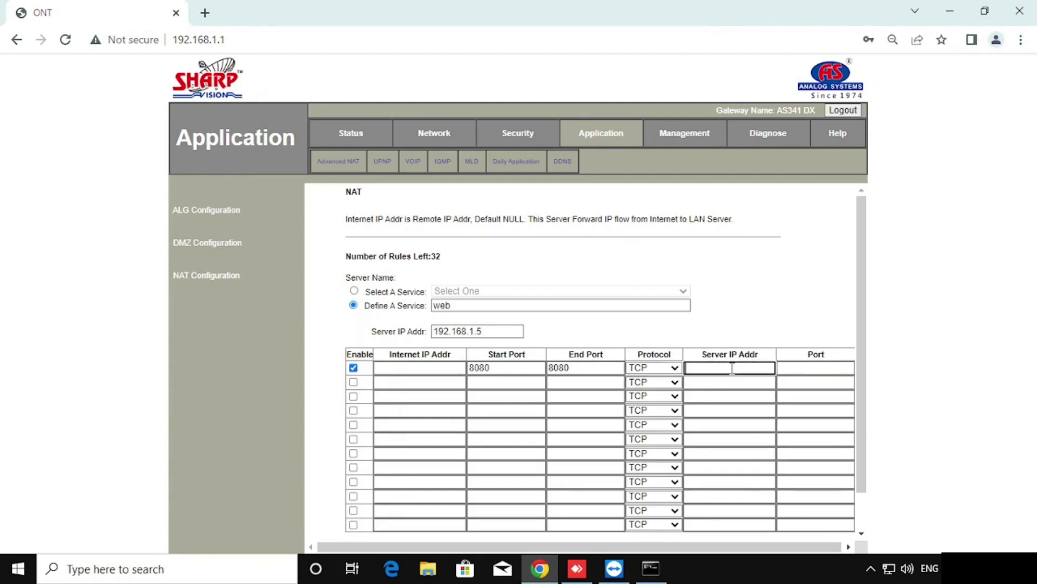
{"action": "type", "text": "192.1"}
{"action": "type", "text": "68.1.5"}
{"action": "key", "text": "Tab"}
{"action": "type", "text": "8080"}
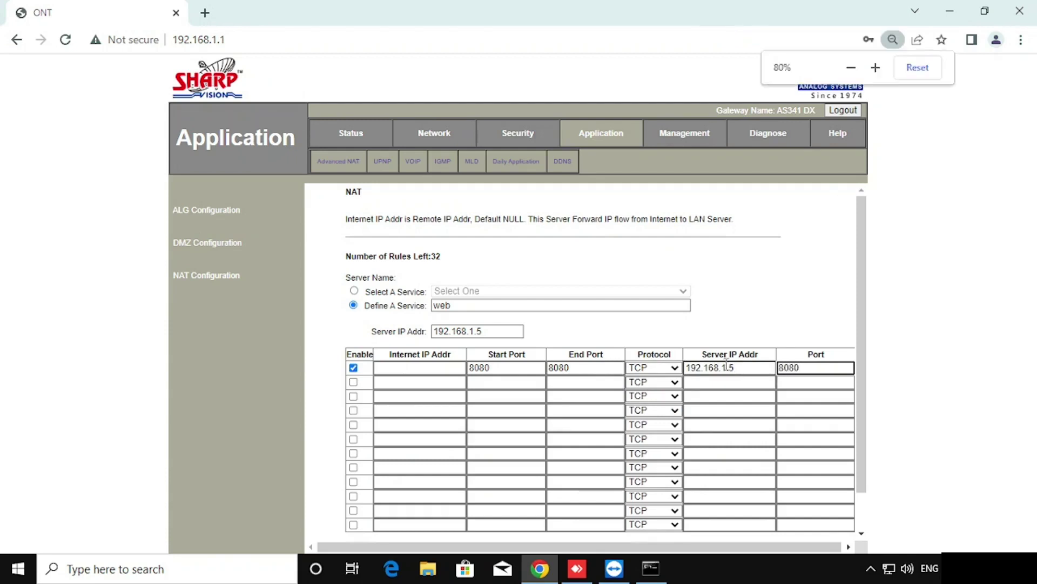
{"action": "key", "text": "ctrl+minus"}
{"action": "key", "text": "ctrl+minus"}
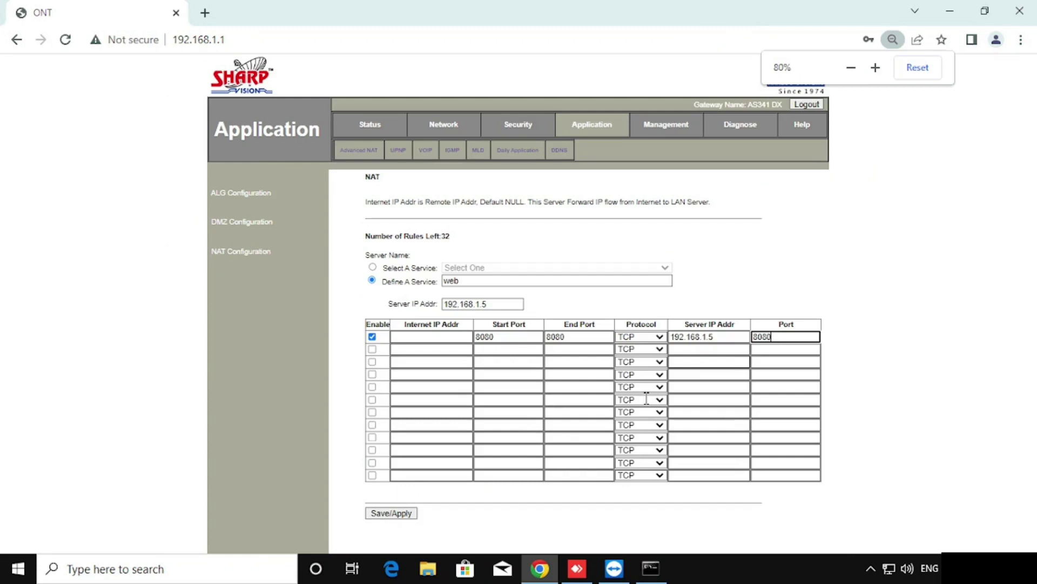
{"action": "left_click", "coordinate": [381, 514]}
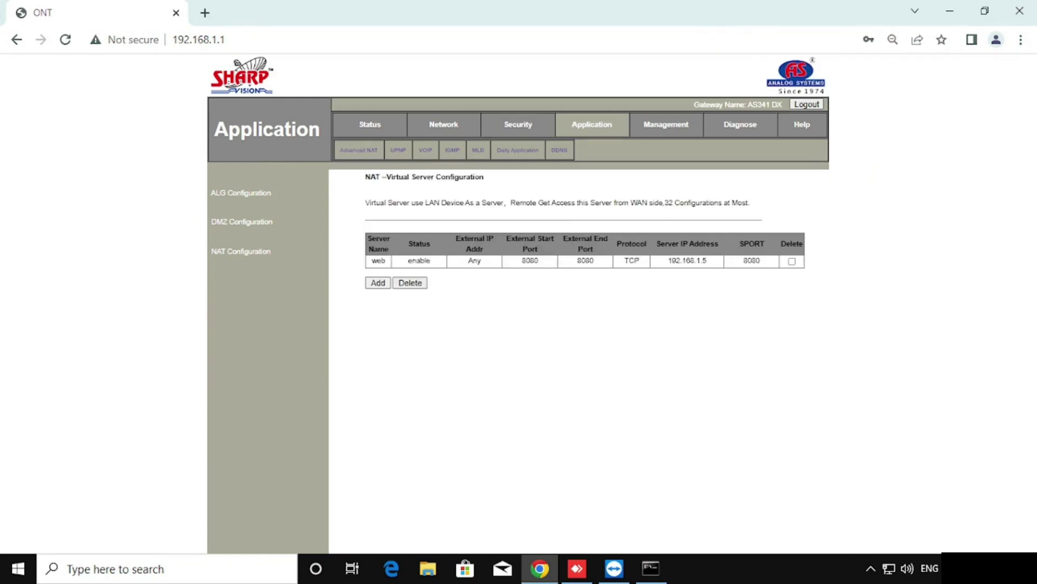
Search 'show my ip', copy the public IP, and load that address in a new tab.
{"action": "left_click", "coordinate": [205, 13]}
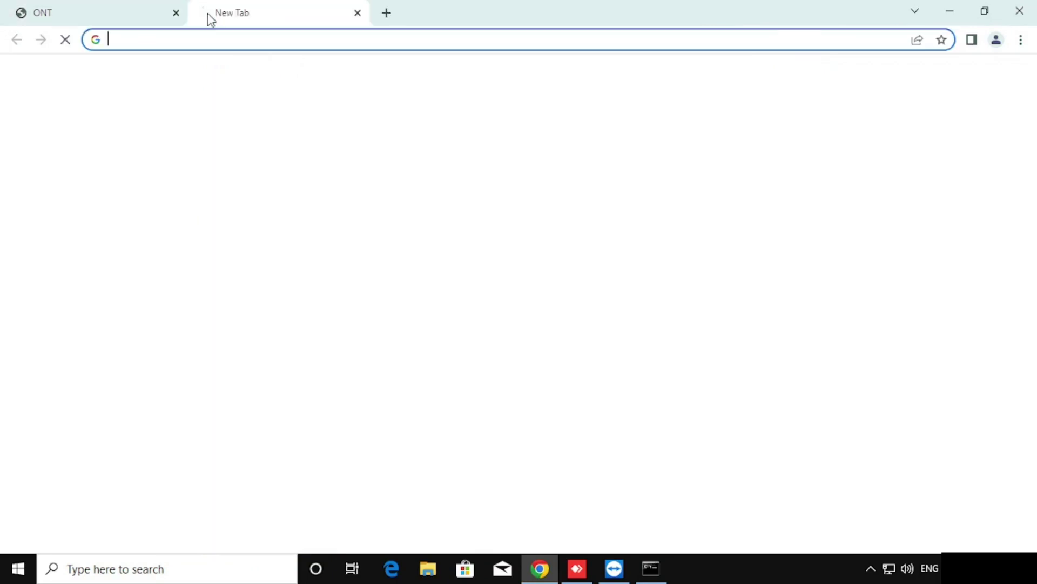
{"action": "type", "text": "show my ip"}
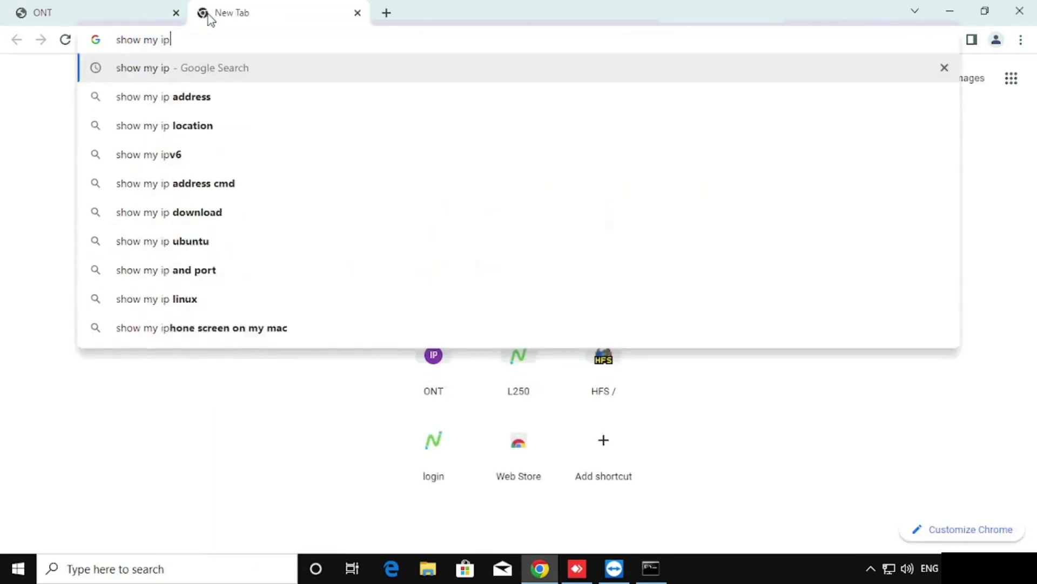
{"action": "key", "text": "Return"}
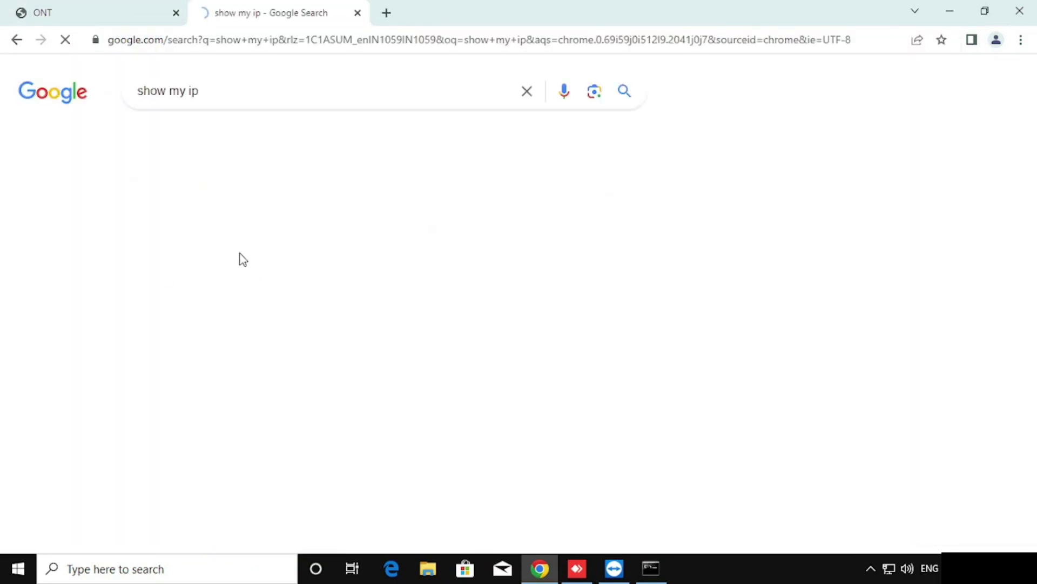
{"action": "double_click", "coordinate": [197, 262]}
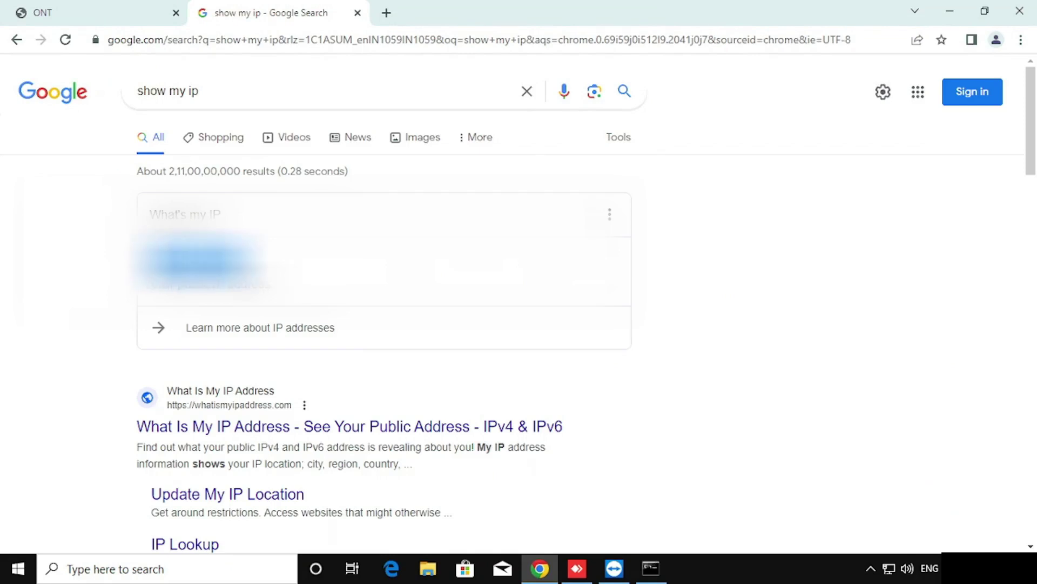
{"action": "left_click", "coordinate": [387, 13]}
{"action": "key", "text": "ctrl+v"}
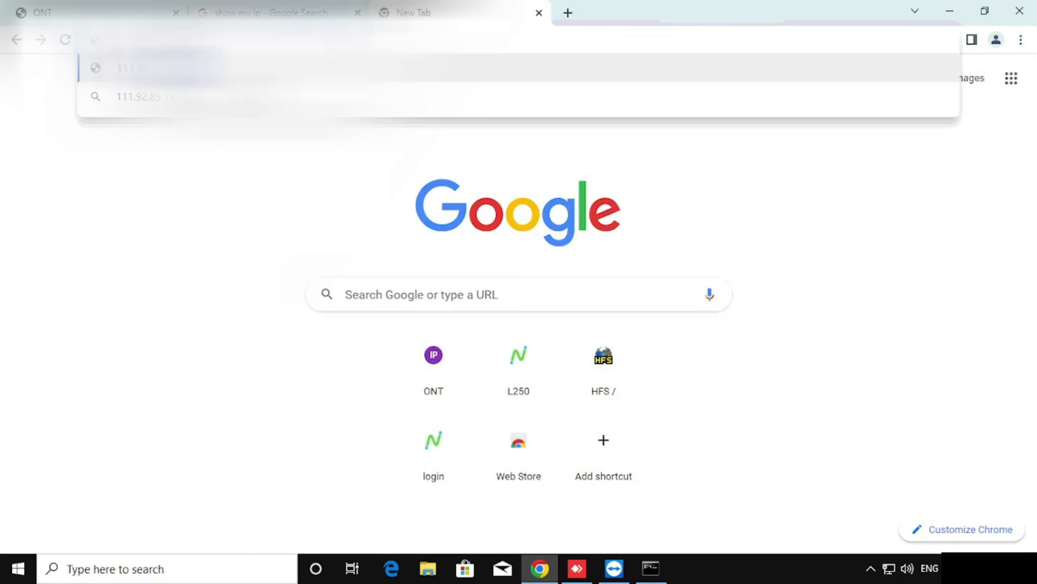
{"action": "key", "text": "Return"}
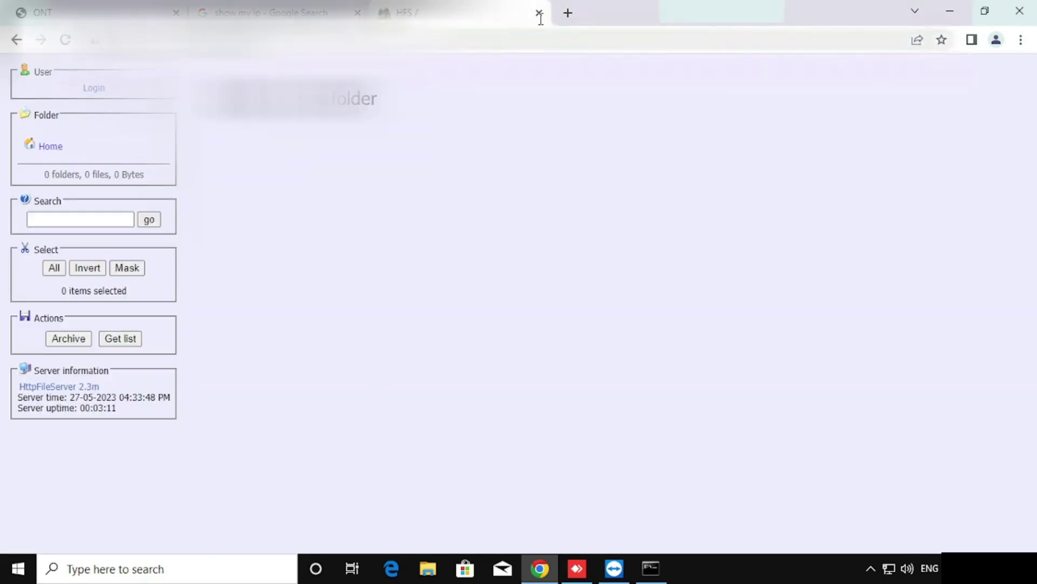
Close the HFS tab and delete the web port-forwarding rule.
{"action": "left_click", "coordinate": [539, 13]}
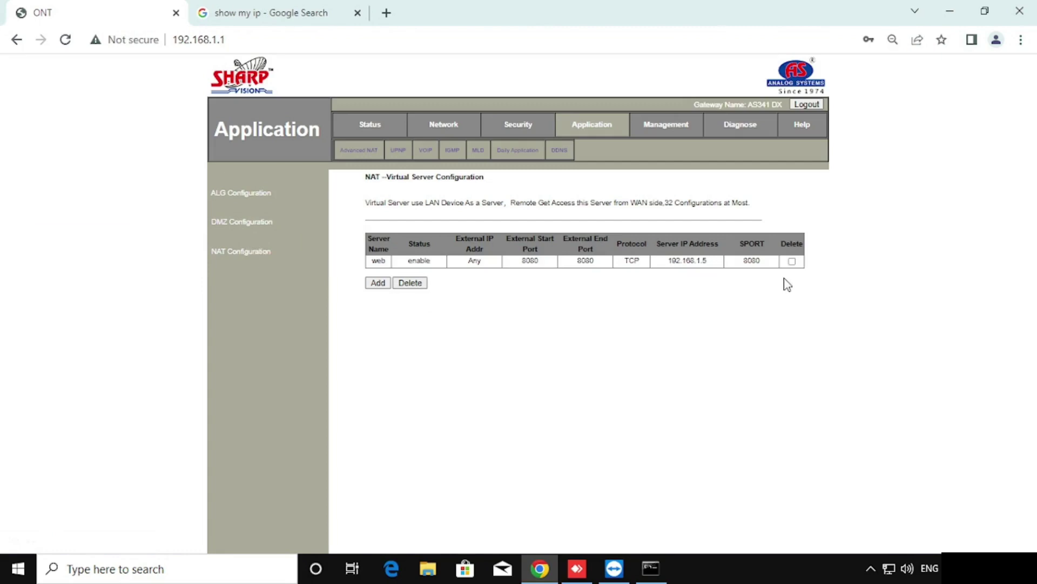
{"action": "left_click", "coordinate": [793, 262]}
{"action": "left_click", "coordinate": [421, 284]}
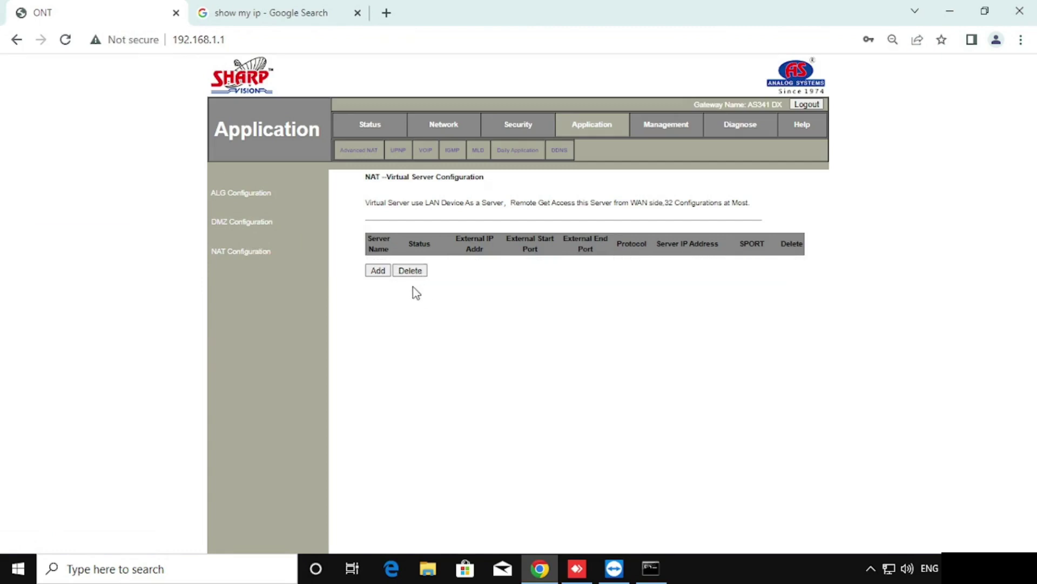
Open Application > DMZ Configuration and keep DMZ Host disabled with an empty IP address.
{"action": "left_click", "coordinate": [372, 128]}
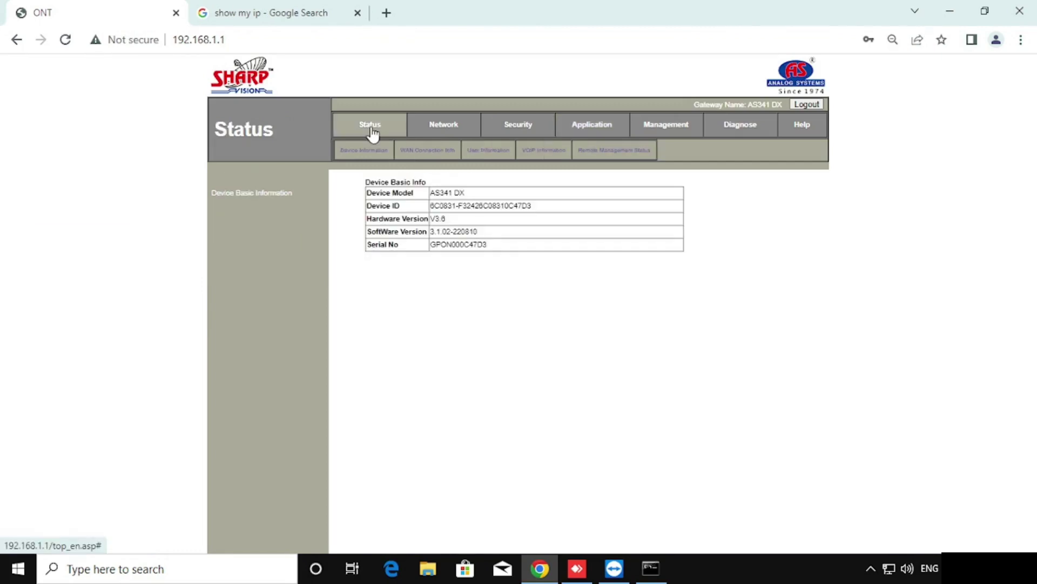
{"action": "left_click", "coordinate": [585, 130]}
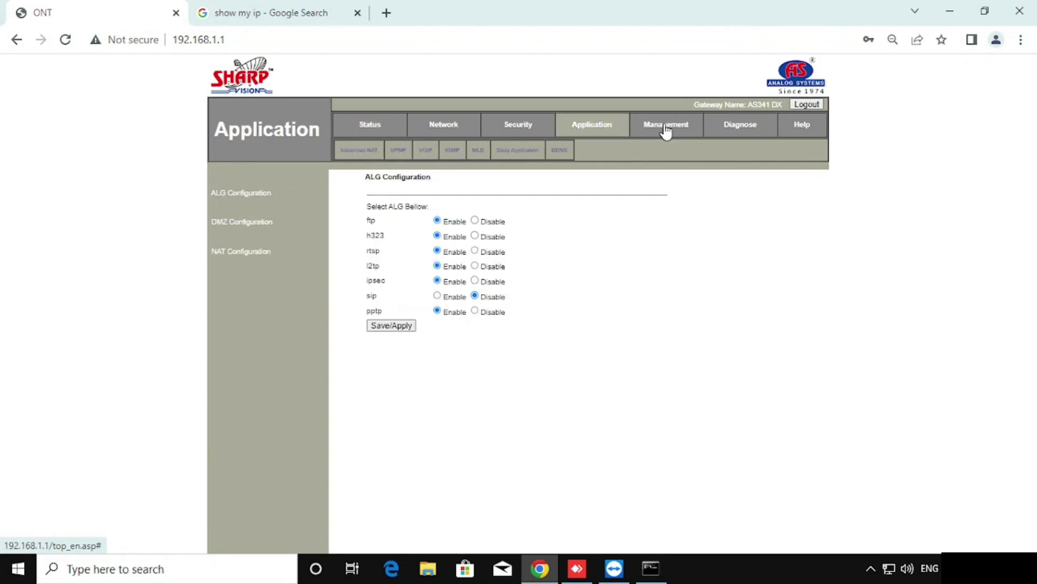
{"action": "left_click", "coordinate": [252, 231]}
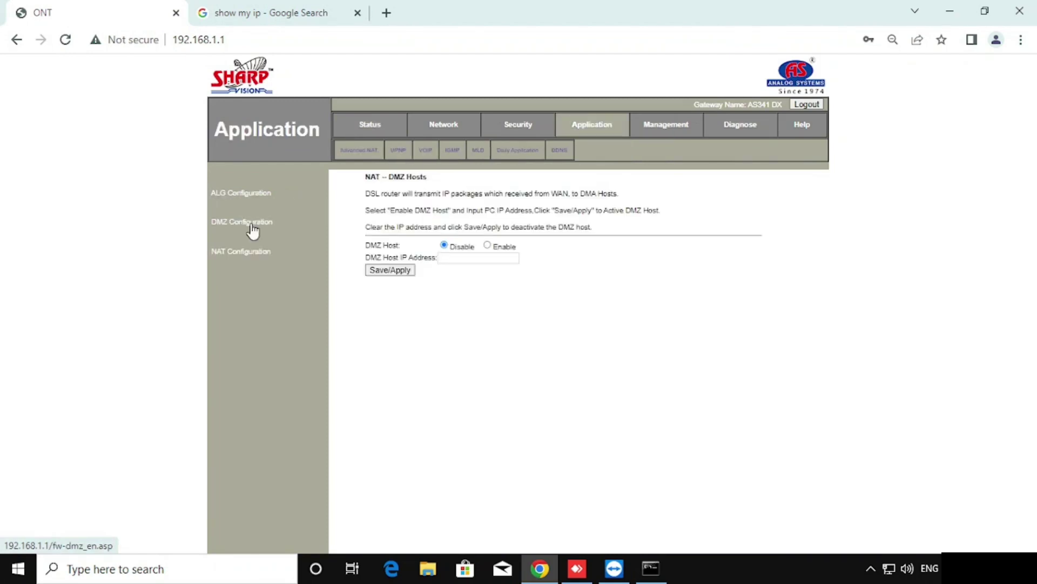
{"action": "left_click", "coordinate": [487, 245]}
{"action": "left_click", "coordinate": [474, 258]}
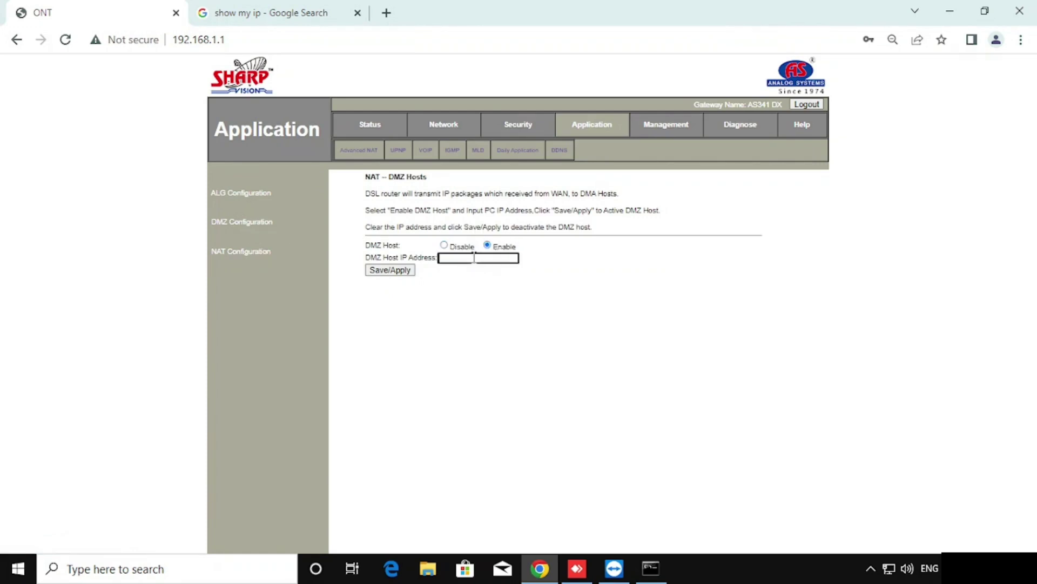
{"action": "type", "text": "192"}
{"action": "key", "text": "ctrl+a"}
{"action": "key", "text": "BackSpace"}
{"action": "left_click", "coordinate": [444, 246]}
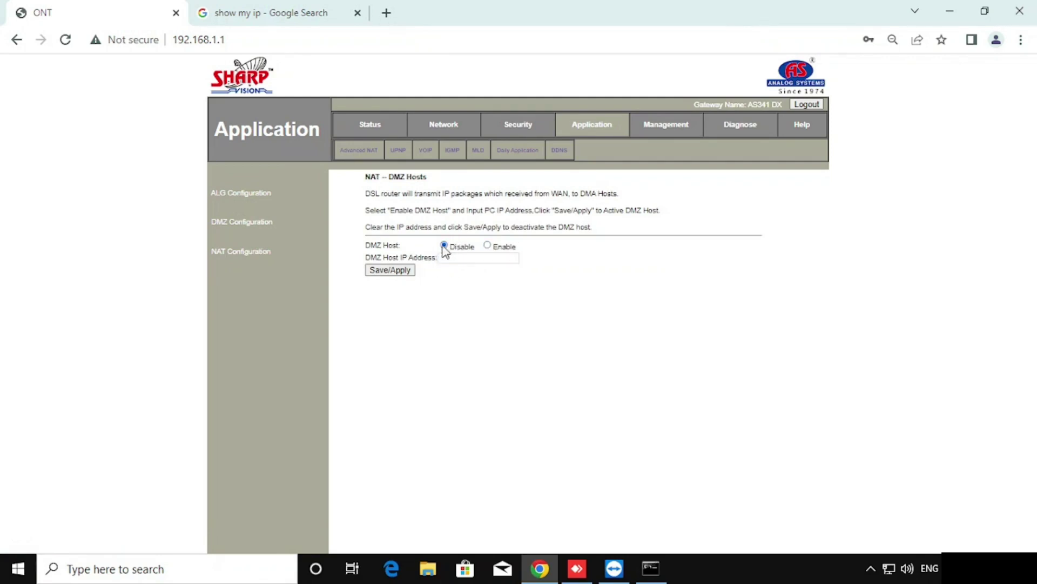